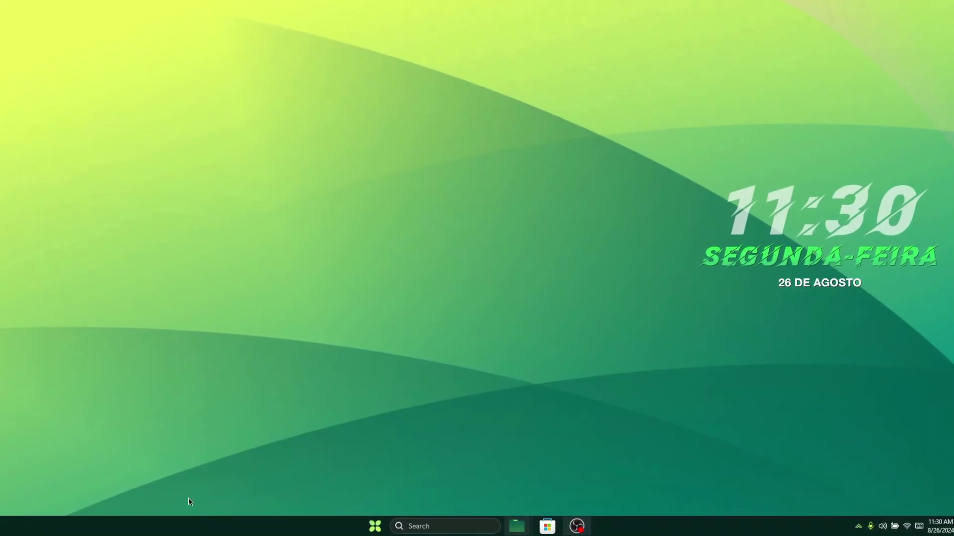
# Step: Browse the Start menu and its power options, then dismiss it
pyautogui.click(377, 525)
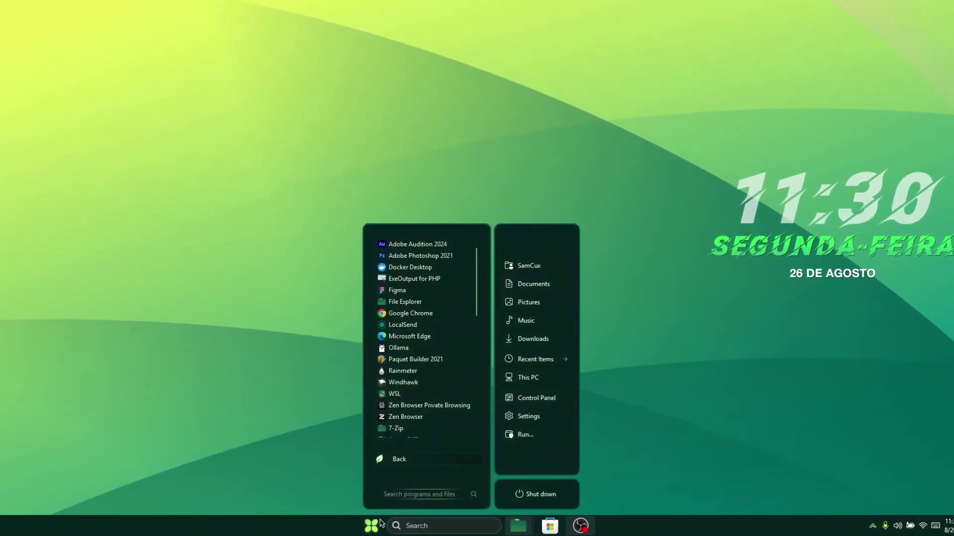
pyautogui.scroll(-4, 426, 310)
pyautogui.scroll(-3, 424, 308)
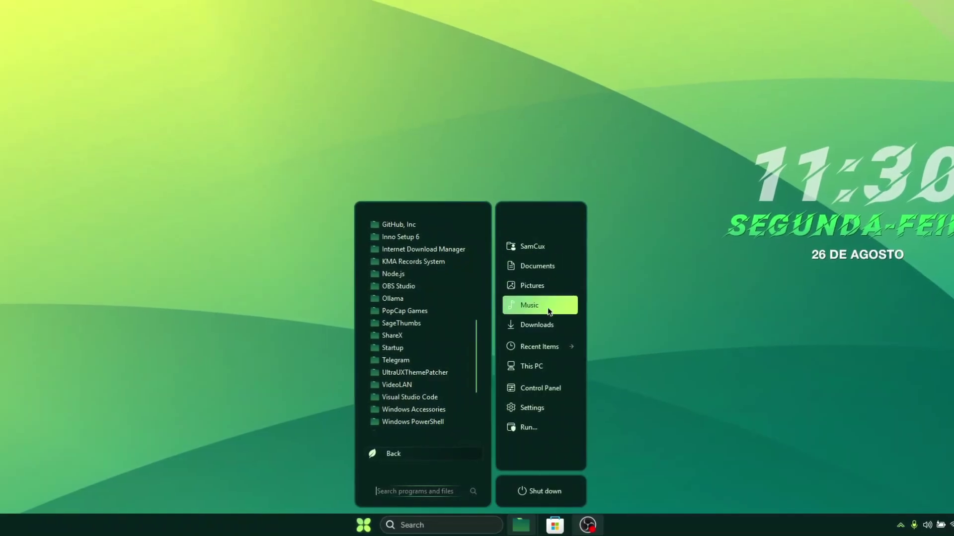
pyautogui.click(575, 491)
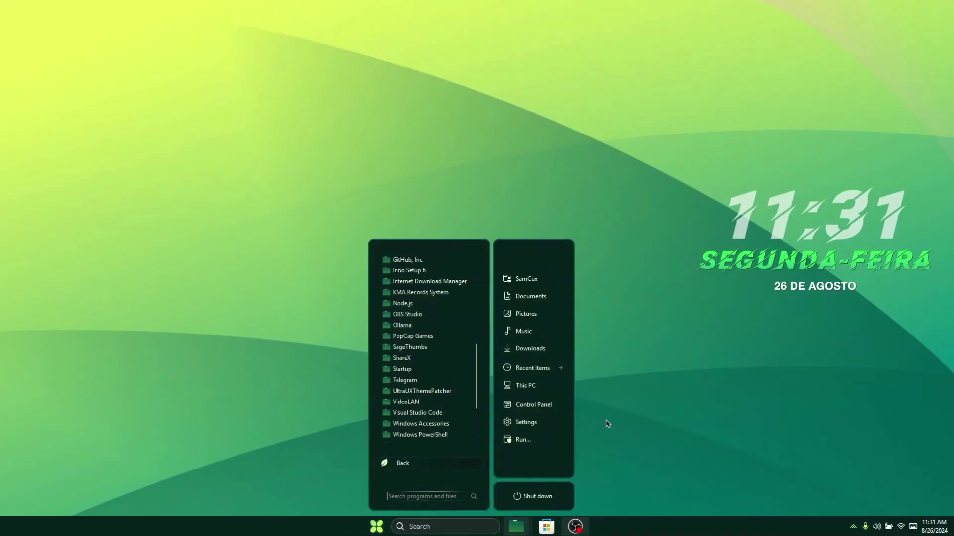
pyautogui.click(651, 362)
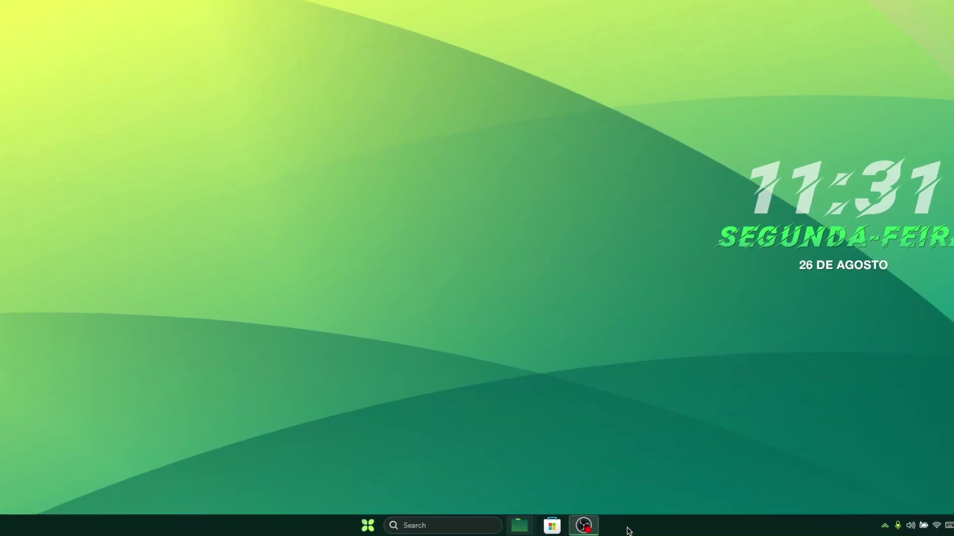
# Step: Show the hidden system tray icons and scroll through them
pyautogui.click(882, 526)
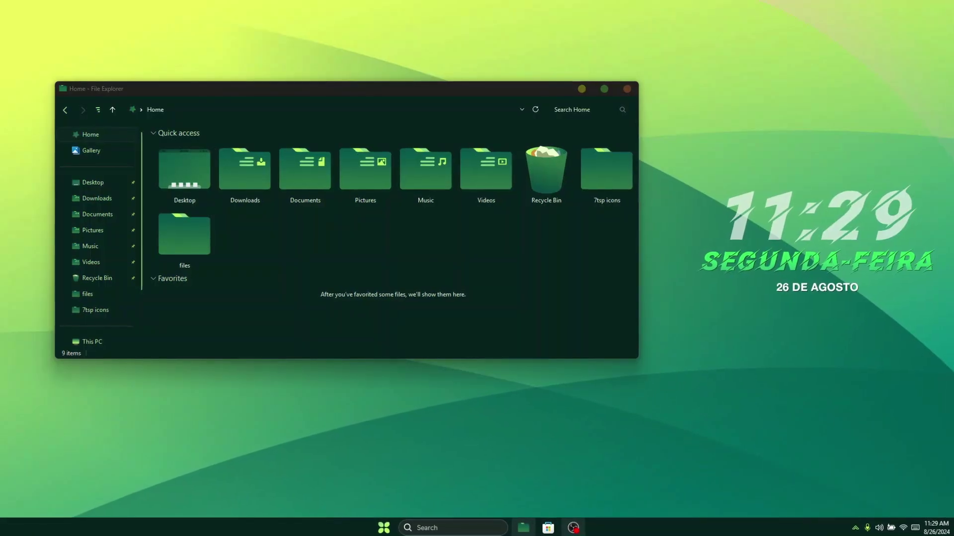
pyautogui.scroll(3, 313, 203)
pyautogui.scroll(-2, 313, 202)
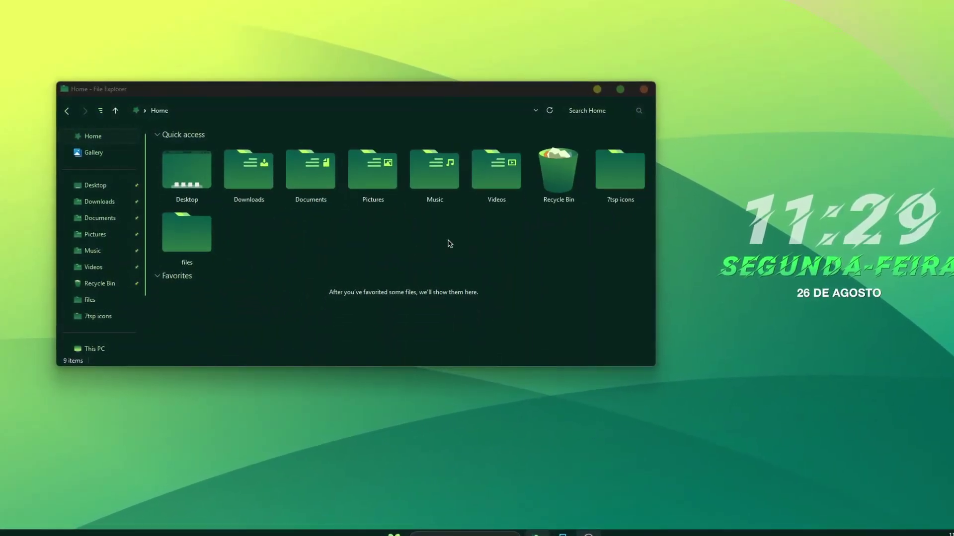
pyautogui.scroll(3, 379, 221)
pyautogui.scroll(-2, 307, 201)
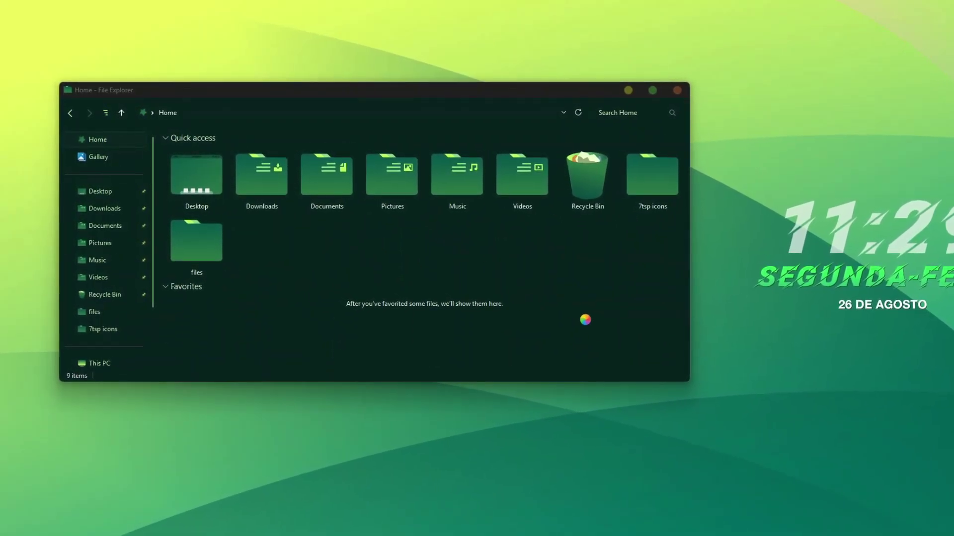
# Step: Look inside Local Disk (C:) from This PC, then minimize that window
pyautogui.press('super+e')
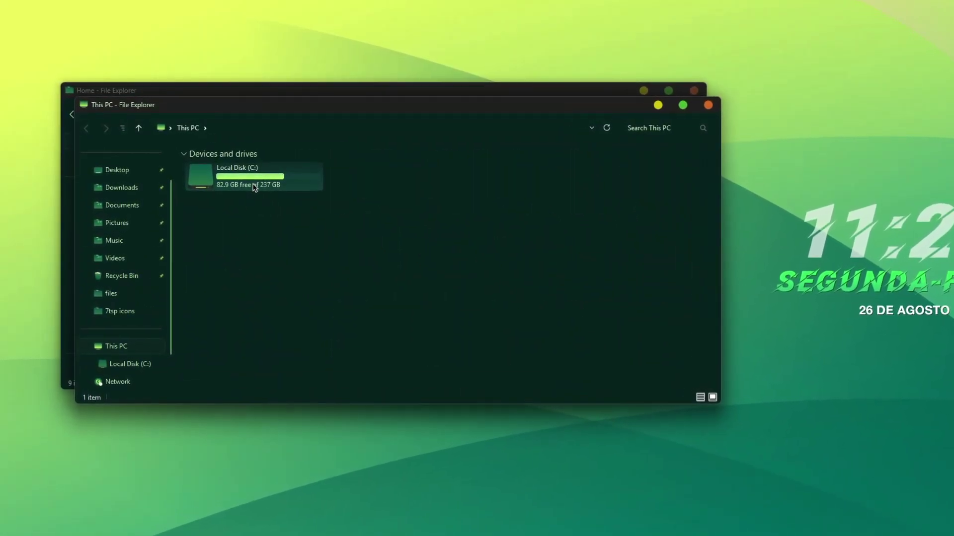
pyautogui.doubleClick(251, 184)
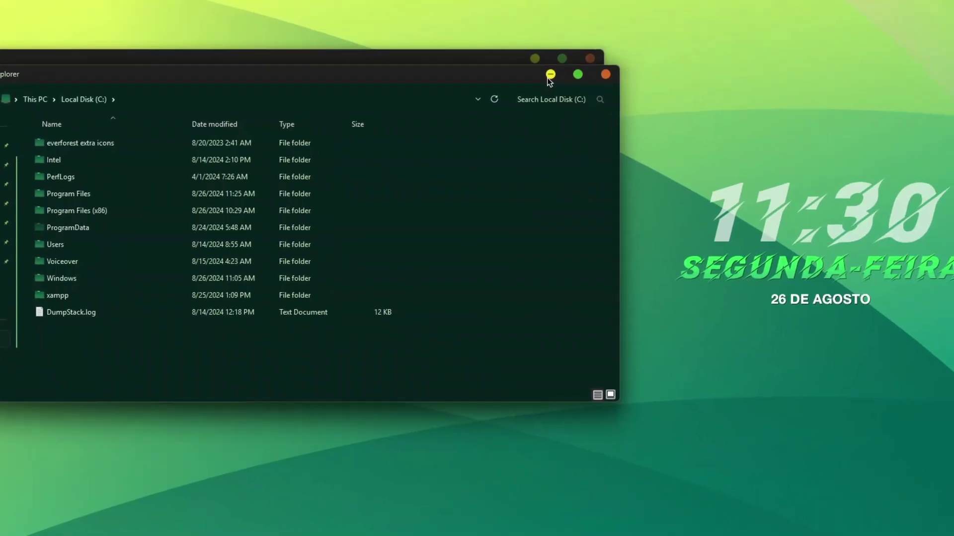
pyautogui.click(579, 80)
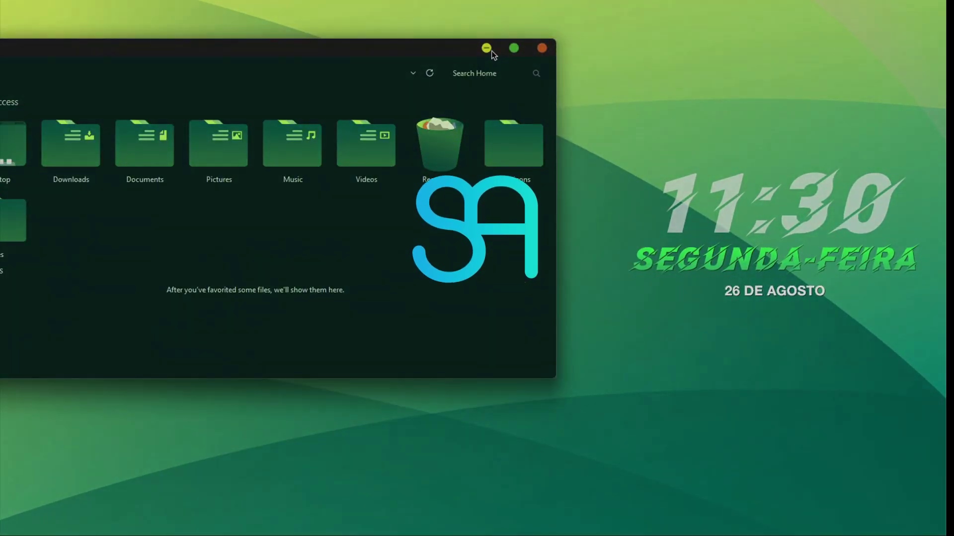
# Step: Minimize the Home File Explorer window to reveal SamCux Greenland.zip on the desktop
pyautogui.click(491, 51)
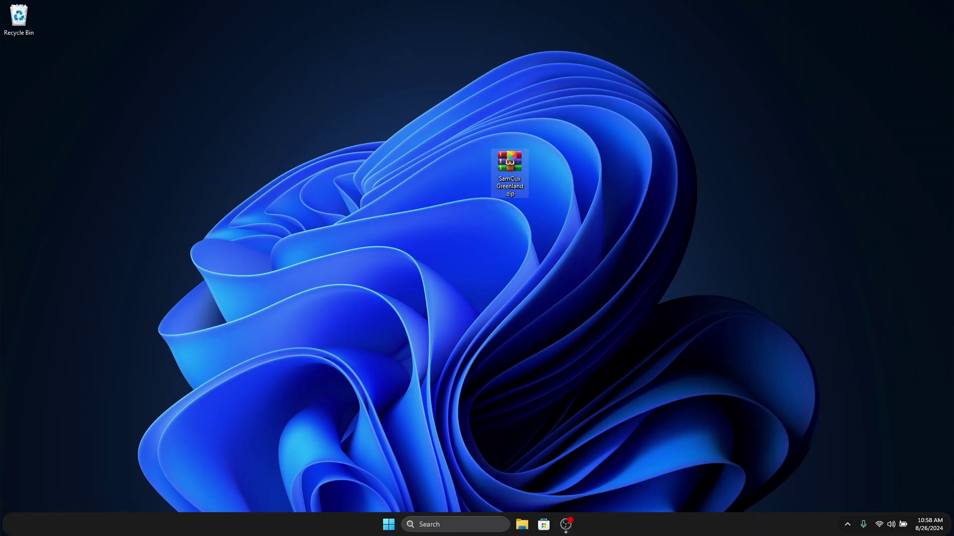
# Step: Extract SamCux Greenland.zip with WinRAR into a SamCux Greenland folder
pyautogui.rightClick(511, 157)
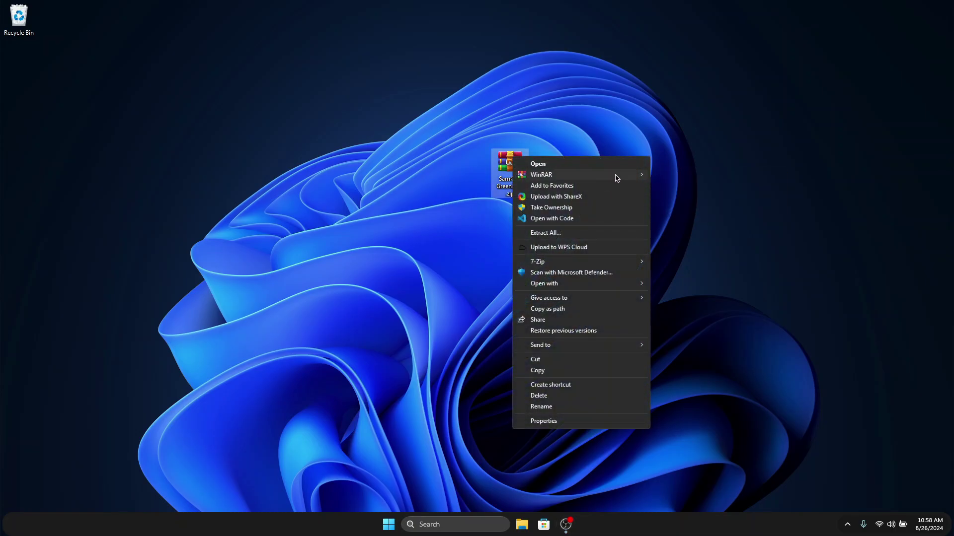
pyautogui.moveTo(616, 175)
pyautogui.click(705, 197)
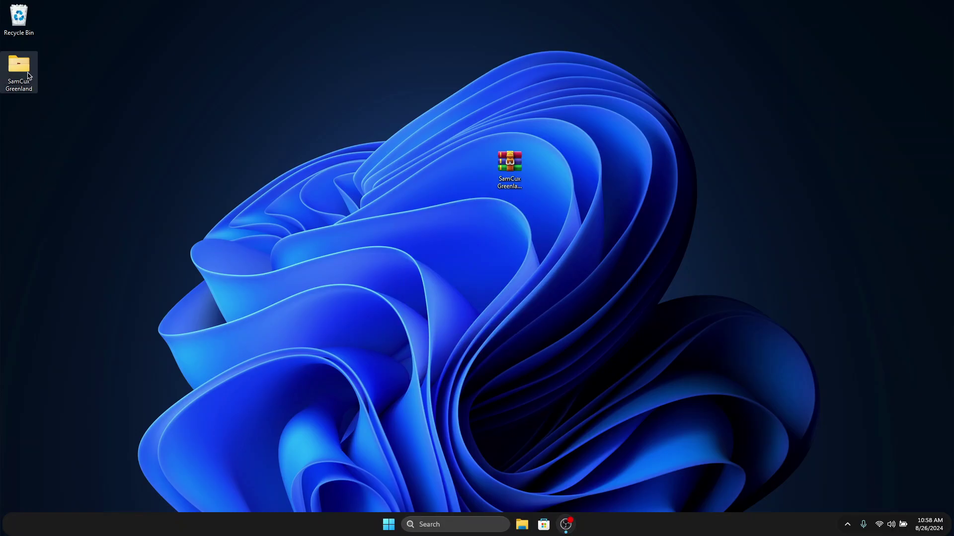
# Step: Delete the SamCux Greenland.zip archive from the desktop
pyautogui.click(501, 159)
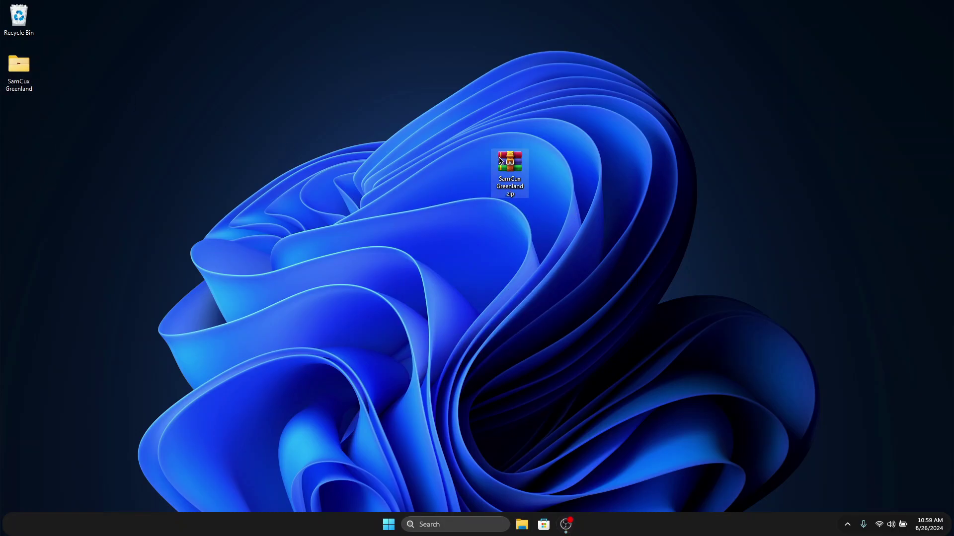
pyautogui.hotkey('shift', 'F10')
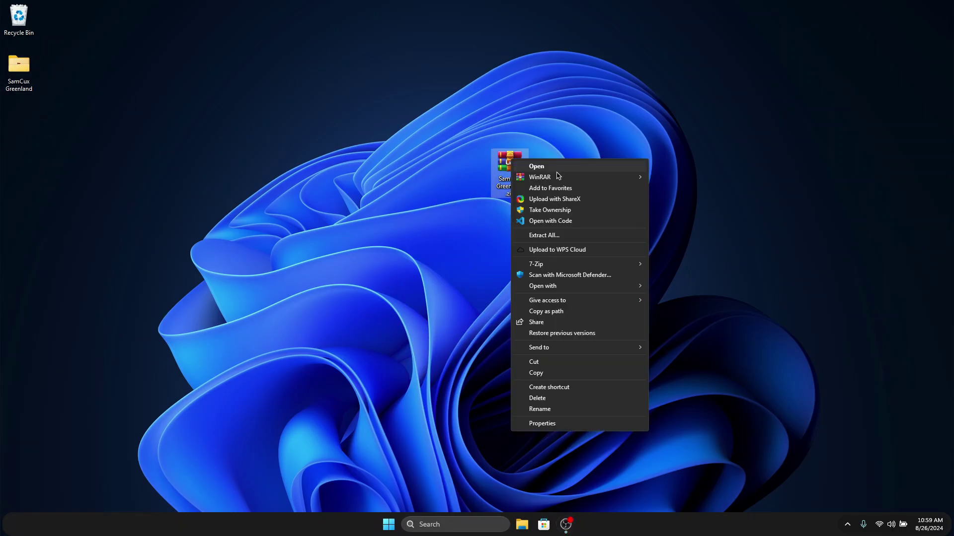
pyautogui.click(570, 398)
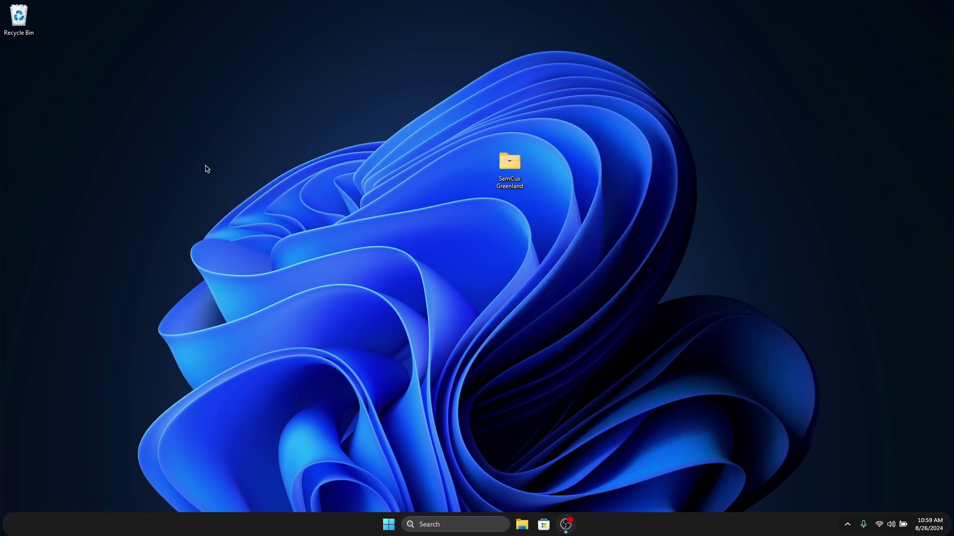
# Step: Run UltraUXThemePatcher 4.4.3 from SamCux Greenland, accepting the license, through to completion
pyautogui.doubleClick(517, 176)
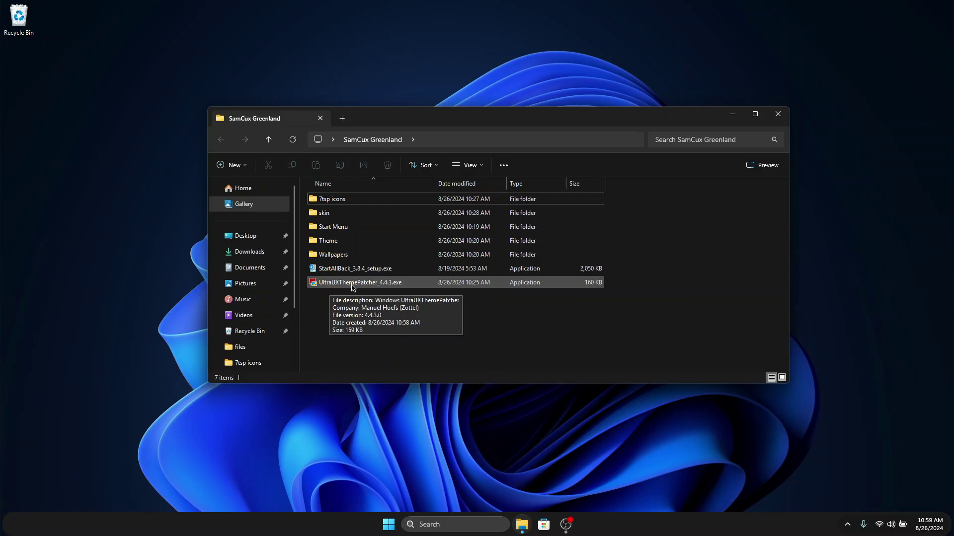
pyautogui.click(405, 288)
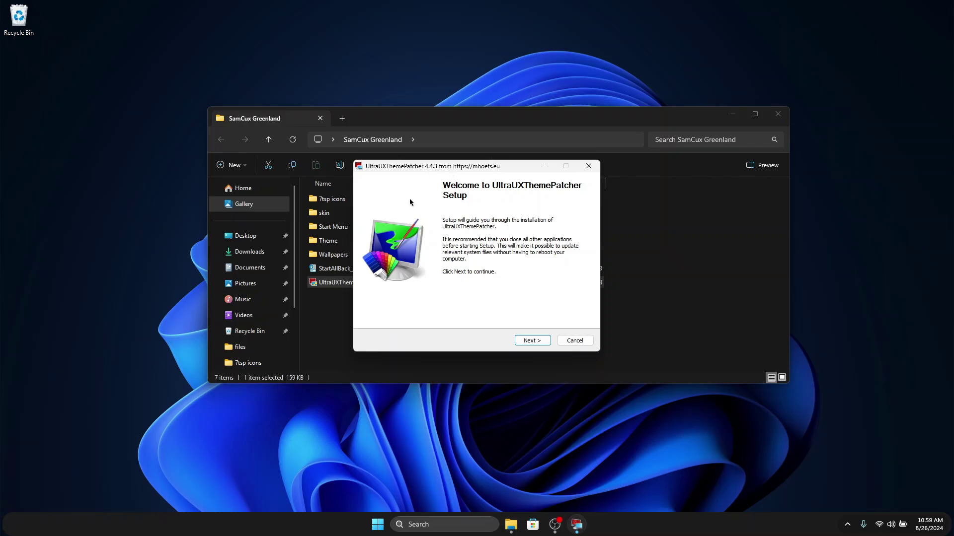
pyautogui.click(532, 342)
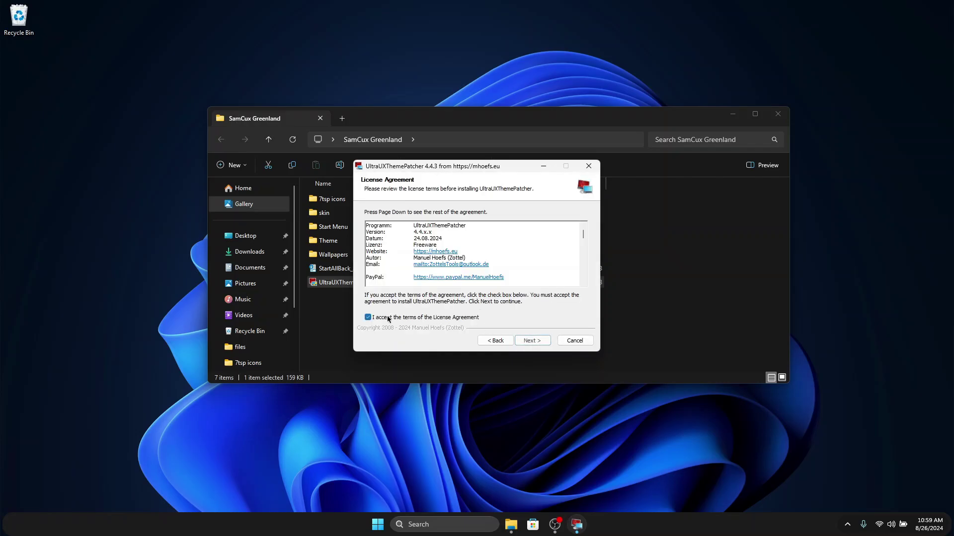
pyautogui.click(532, 341)
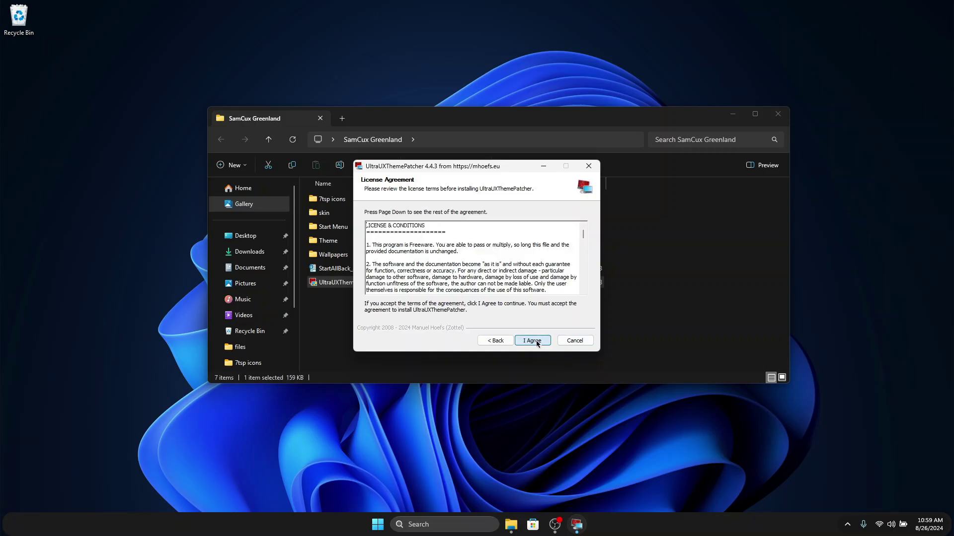
pyautogui.click(544, 343)
pyautogui.click(543, 343)
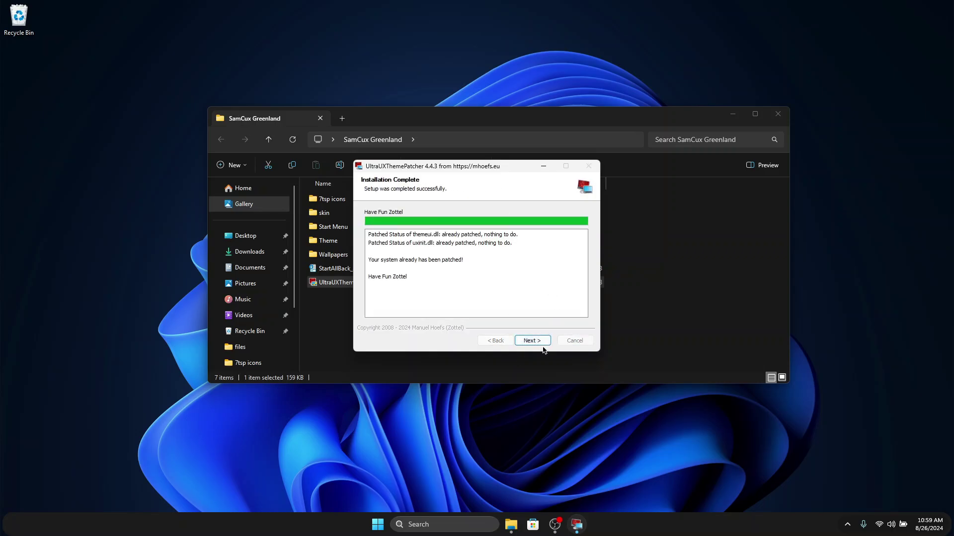
pyautogui.click(533, 341)
pyautogui.click(533, 341)
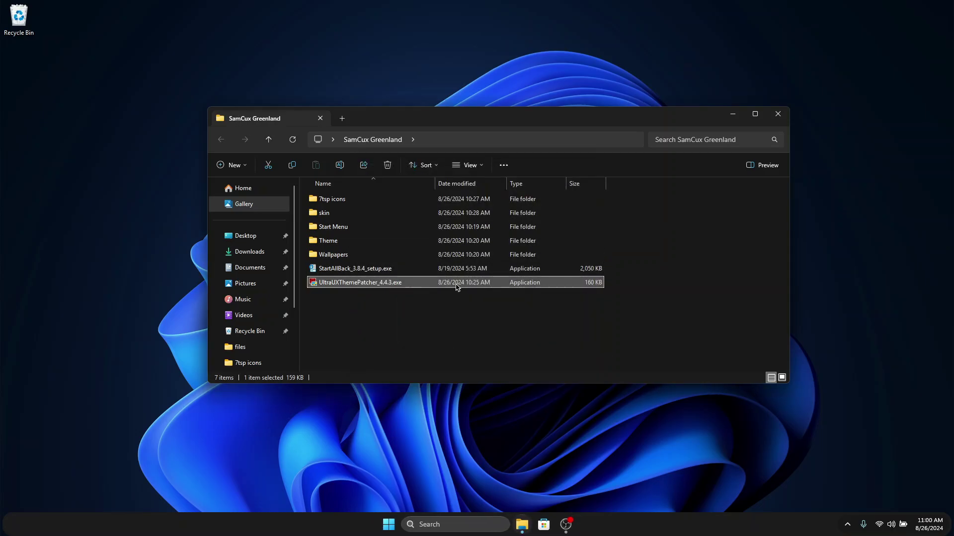
# Step: Launch 7tsp GUI v0.6 and load the 7TSP Green-fold Gradient.7z icon pack
pyautogui.doubleClick(356, 199)
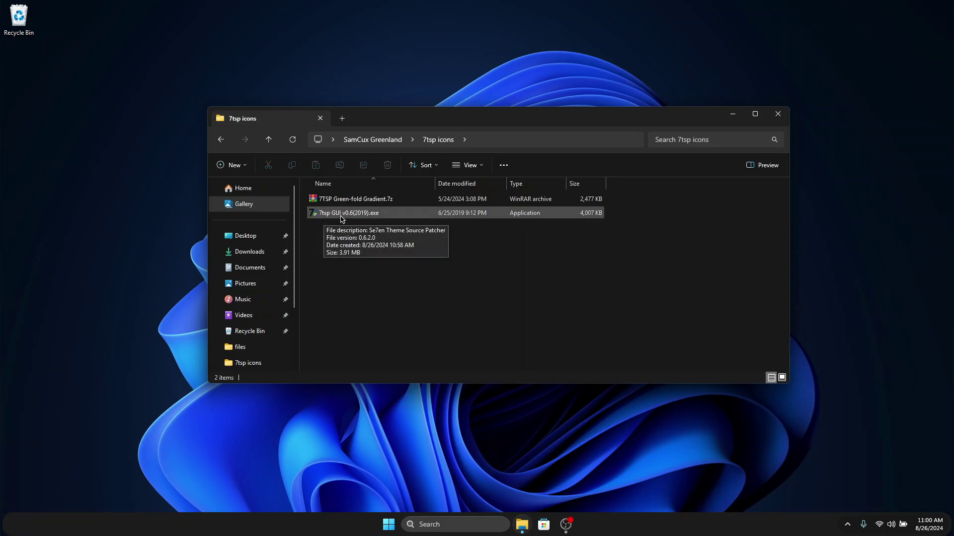
pyautogui.click(382, 217)
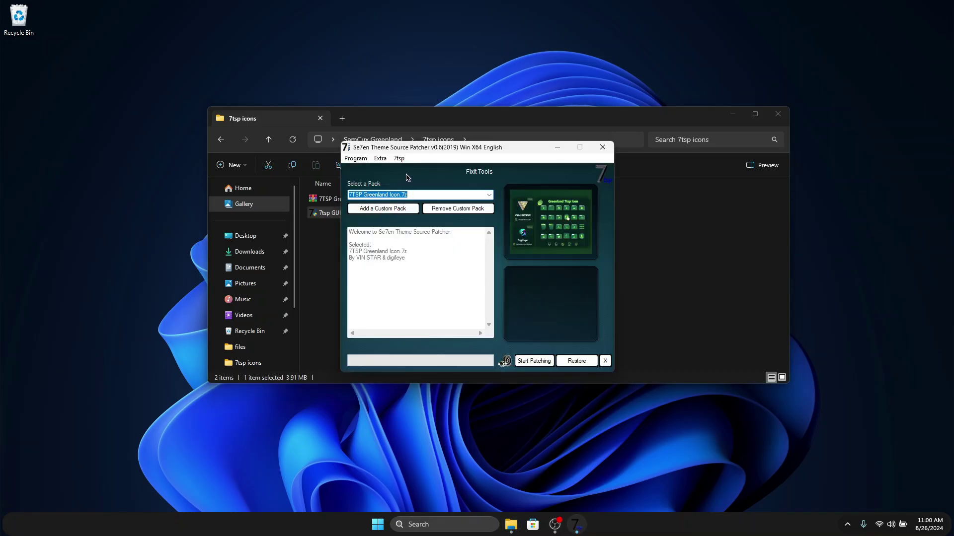
pyautogui.click(372, 210)
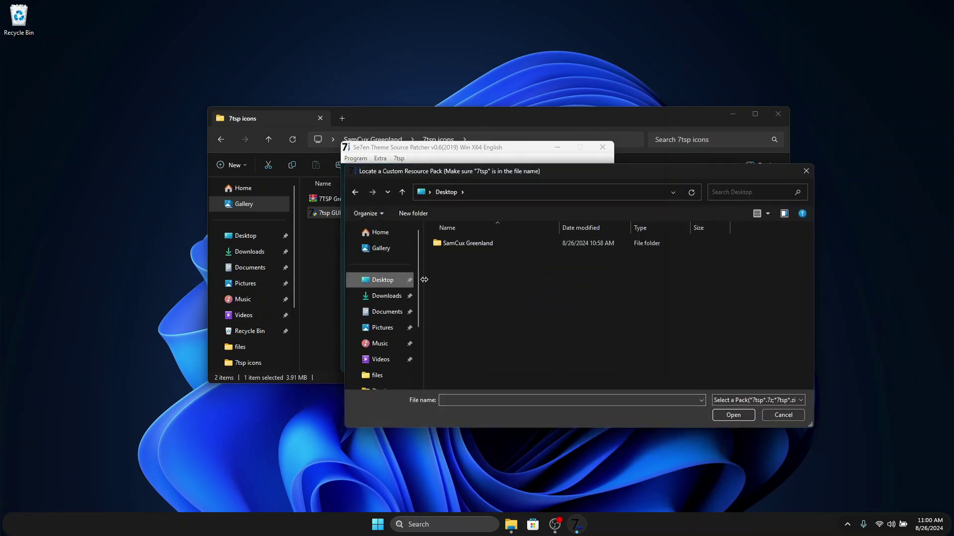
pyautogui.doubleClick(471, 244)
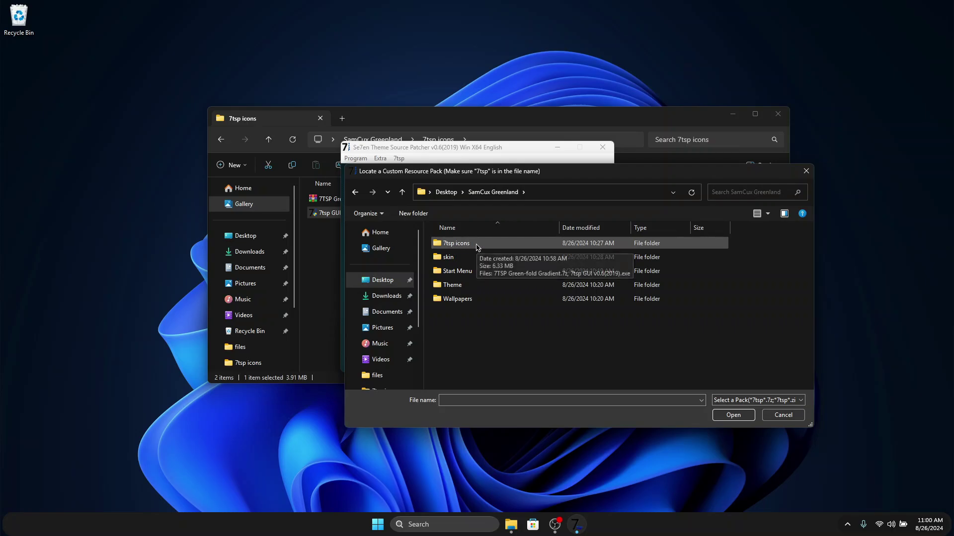
pyautogui.doubleClick(477, 245)
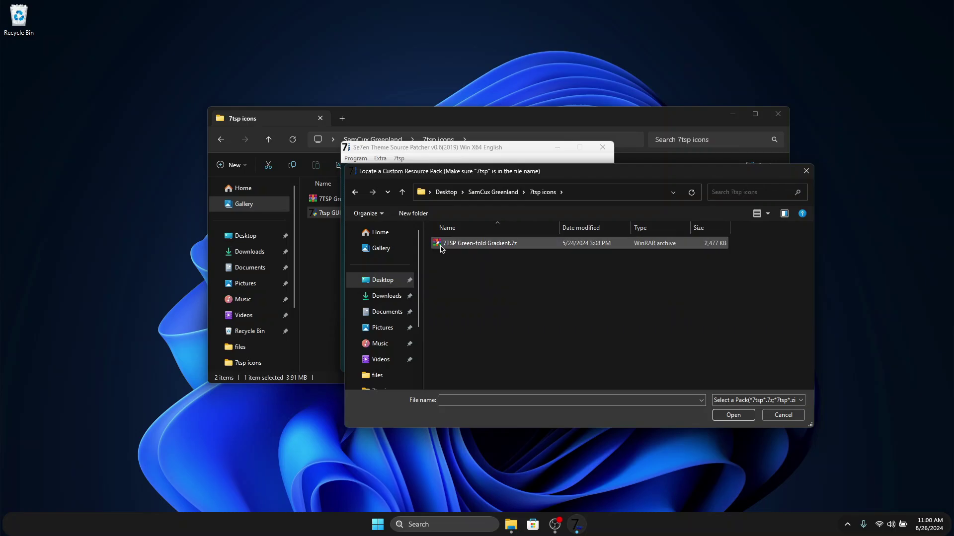
pyautogui.doubleClick(483, 246)
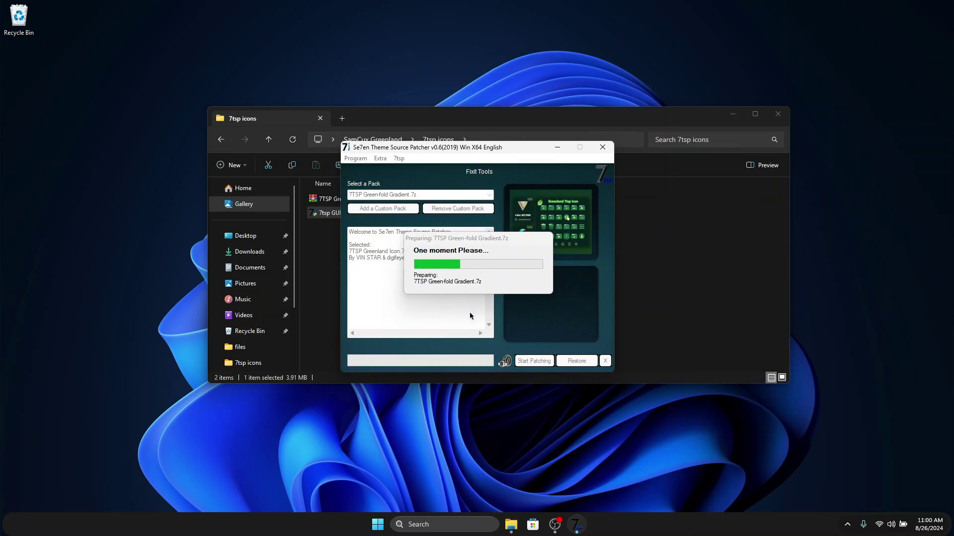
# Step: Patch the system icons with the pack and restart Windows
pyautogui.click(535, 362)
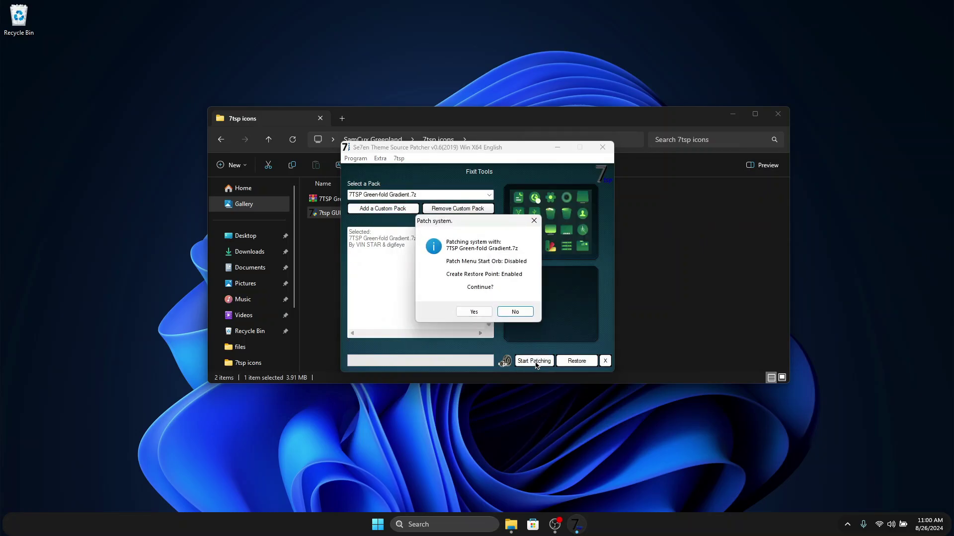
pyautogui.click(473, 312)
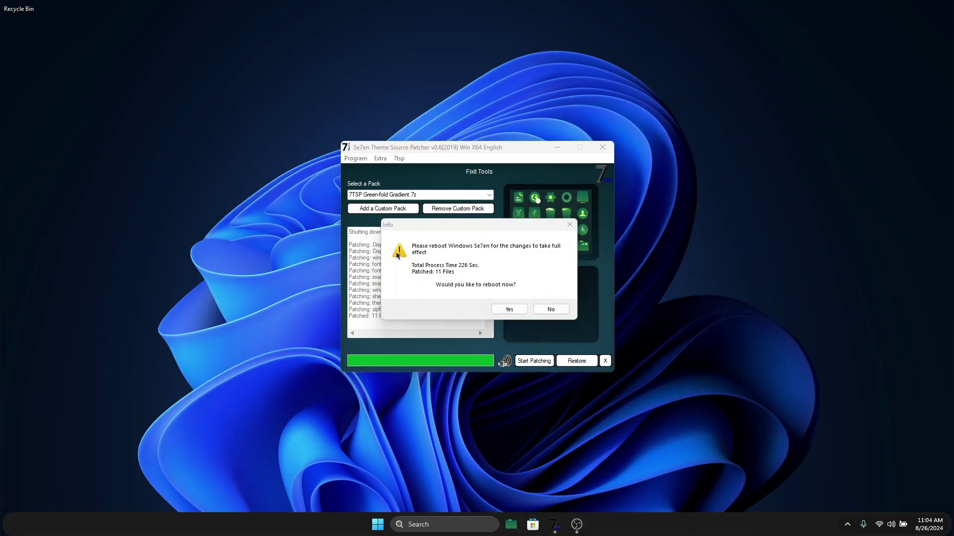
pyautogui.click(516, 309)
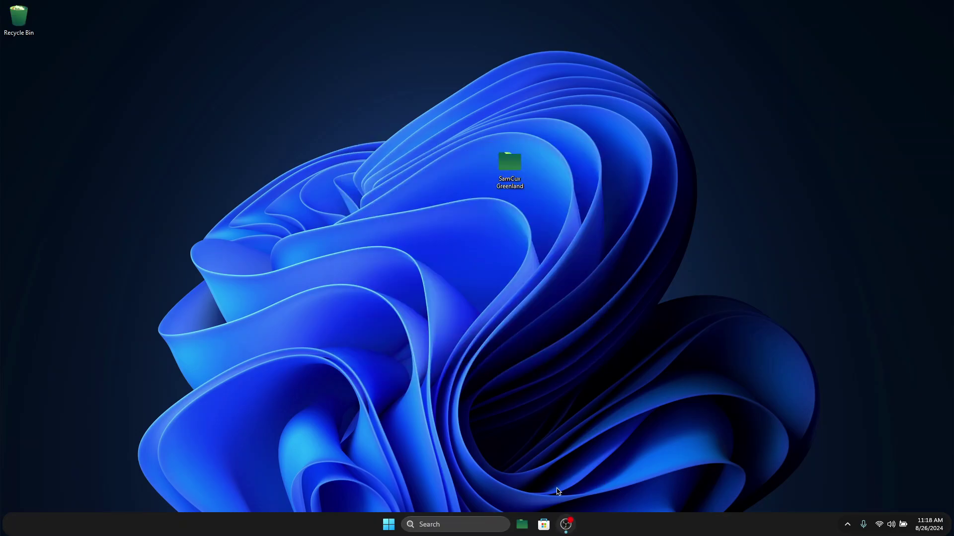
# Step: Open File Explorer at Home, then open the SamCux Greenland folder from the desktop
pyautogui.click(523, 525)
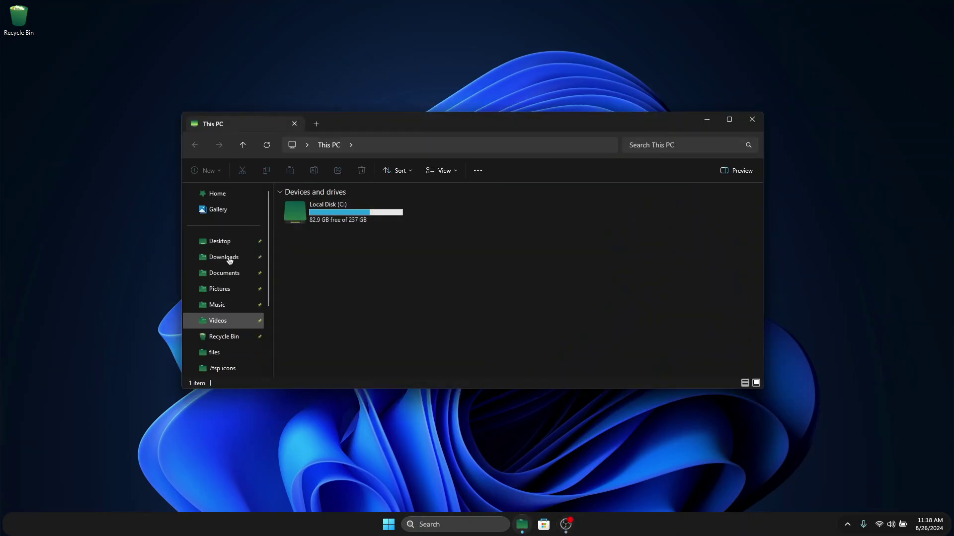
pyautogui.scroll(-2, 239, 247)
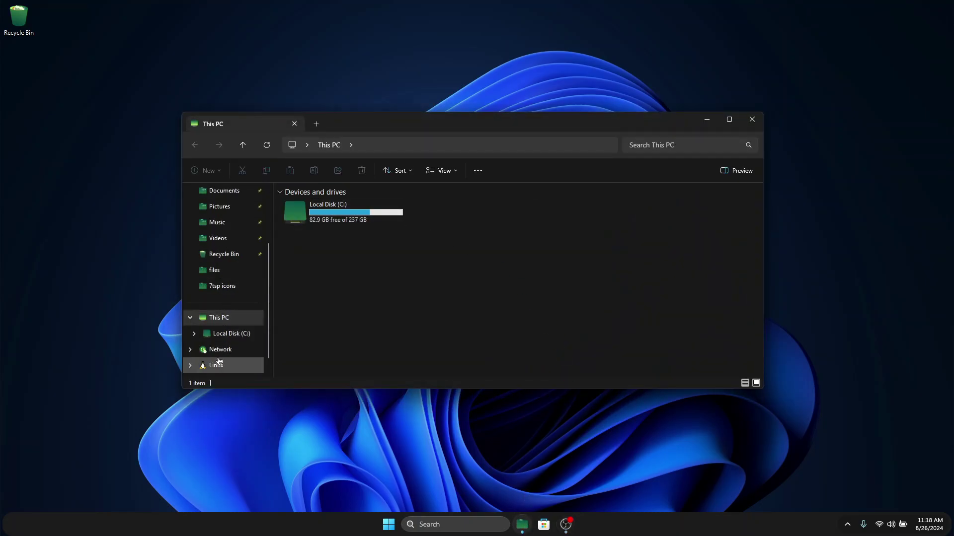
pyautogui.scroll(3, 227, 251)
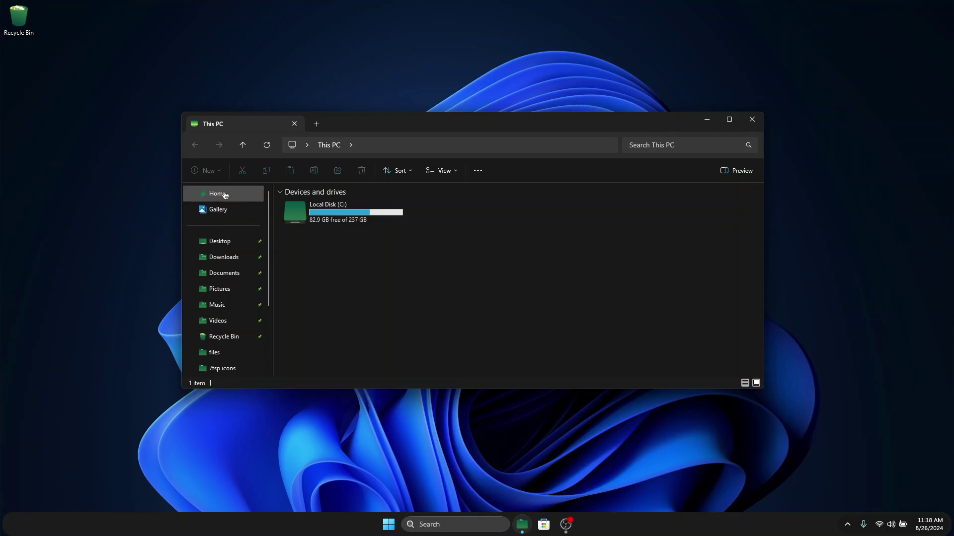
pyautogui.click(229, 194)
pyautogui.scroll(-2, 222, 266)
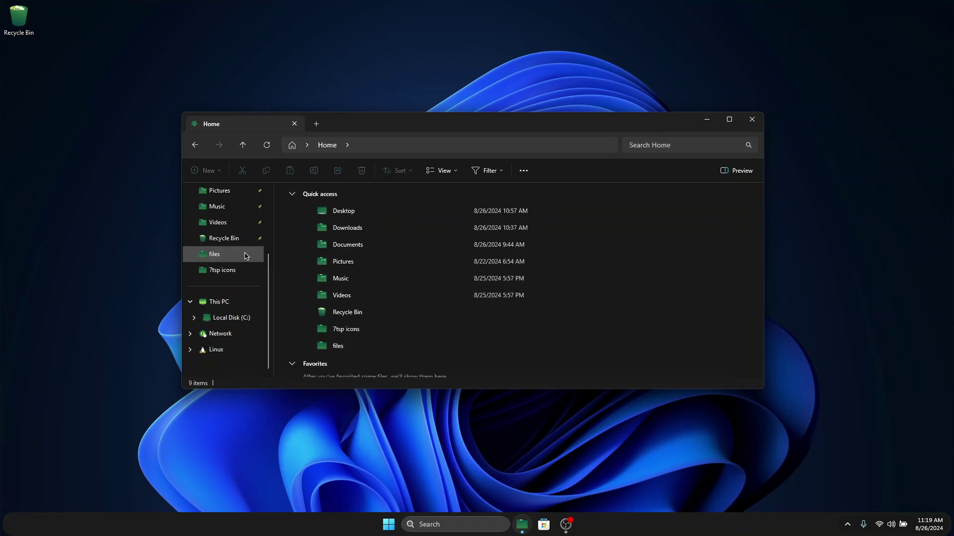
pyautogui.hotkey('alt', 'F4')
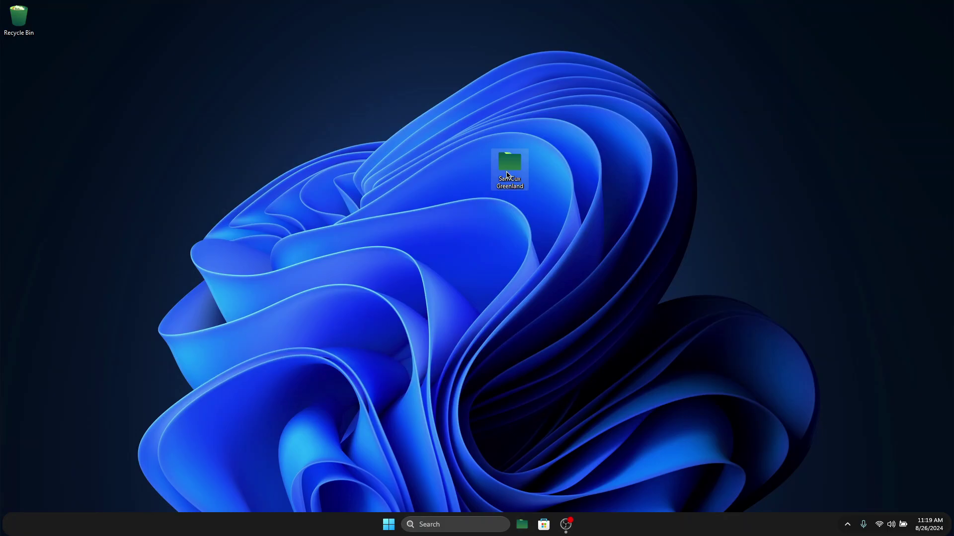
pyautogui.doubleClick(507, 174)
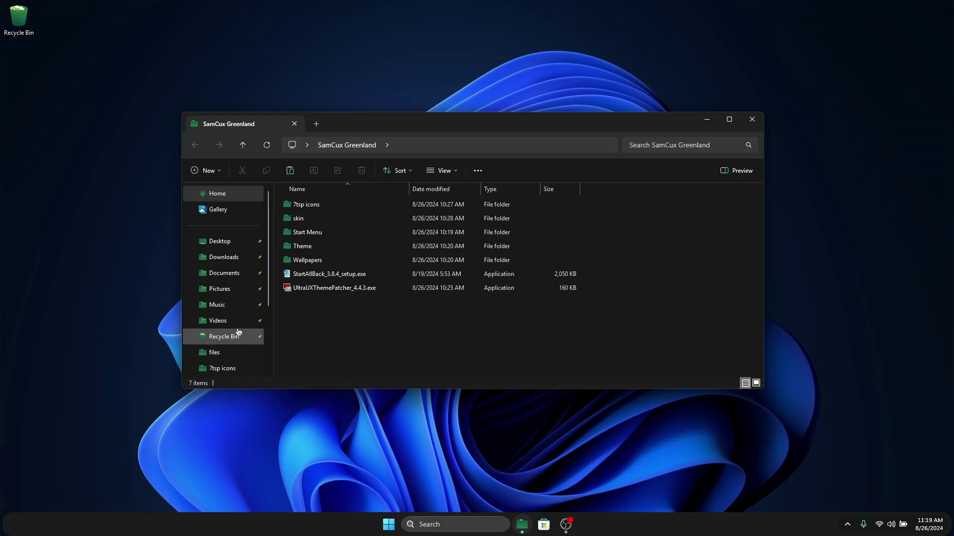
# Step: Copy the Greenland folder and both Greenland .theme files from the Theme folder
pyautogui.doubleClick(331, 247)
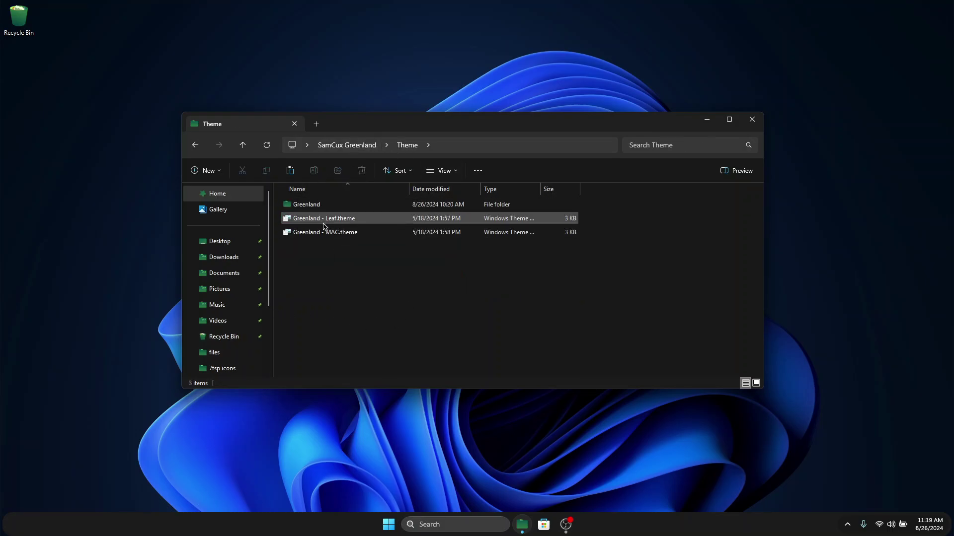
pyautogui.moveTo(318, 279); pyautogui.dragTo(294, 191)
pyautogui.hotkey('shift', 'F10')
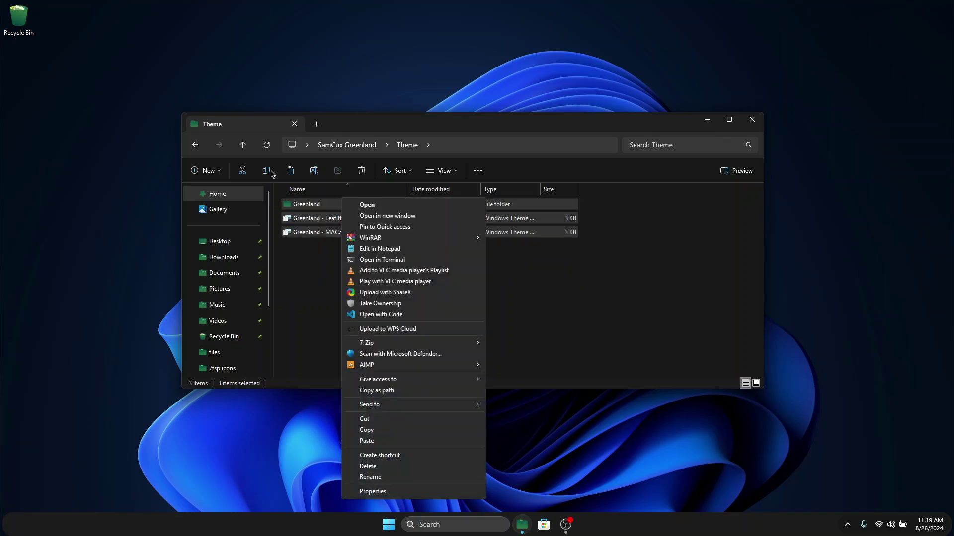
pyautogui.press('Escape')
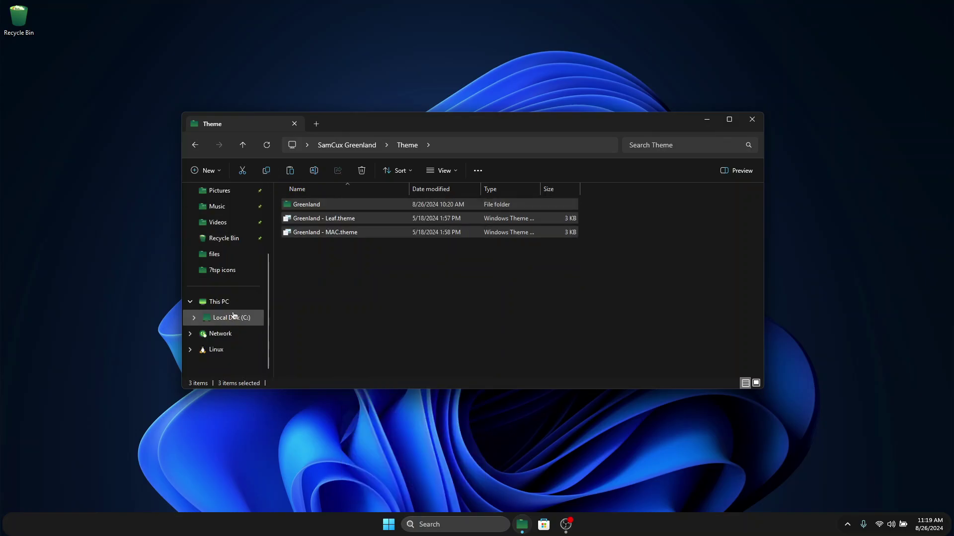
# Step: Place the three Greenland items in C:\Windows\Resources\Themes, then close File Explorer
pyautogui.click(216, 320)
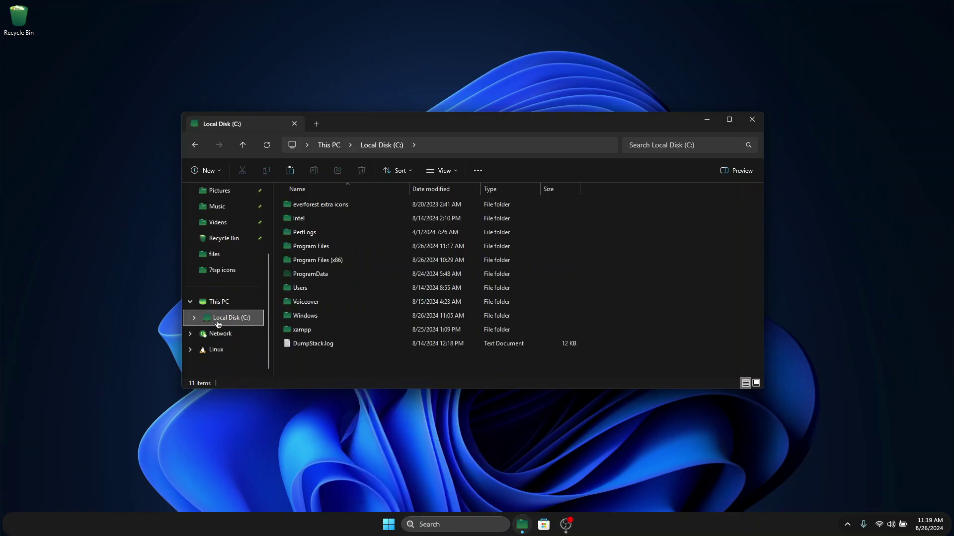
pyautogui.doubleClick(335, 317)
pyautogui.scroll(-4, 344, 289)
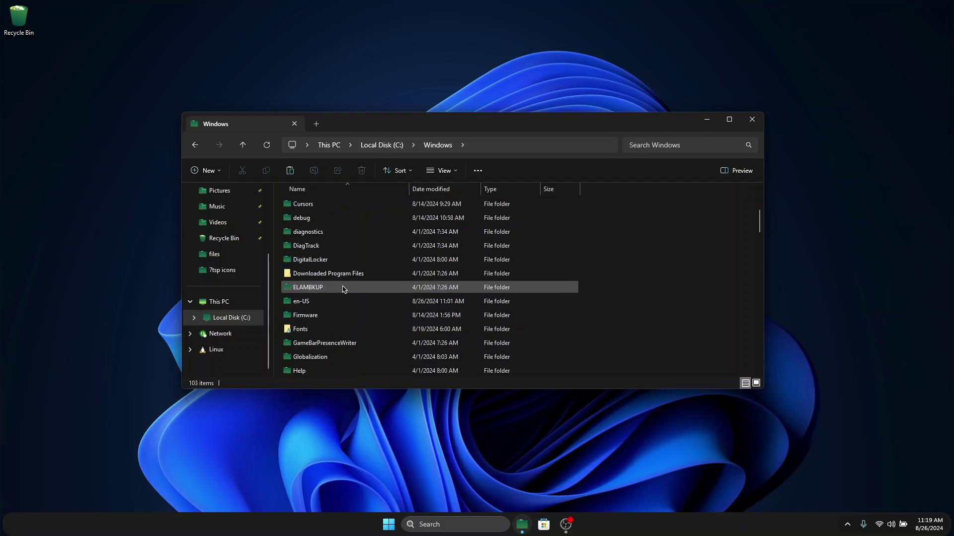
pyautogui.scroll(-9, 344, 289)
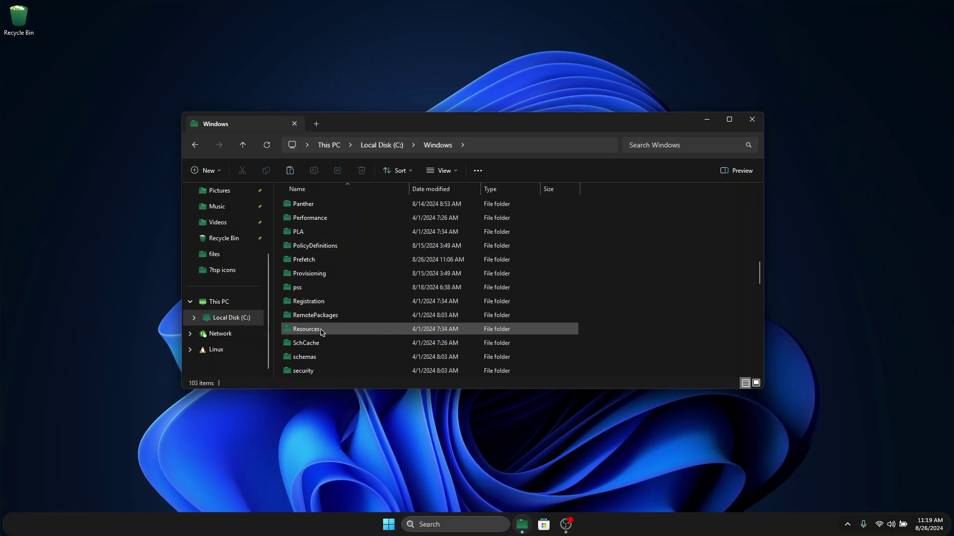
pyautogui.doubleClick(321, 332)
pyautogui.click(314, 221)
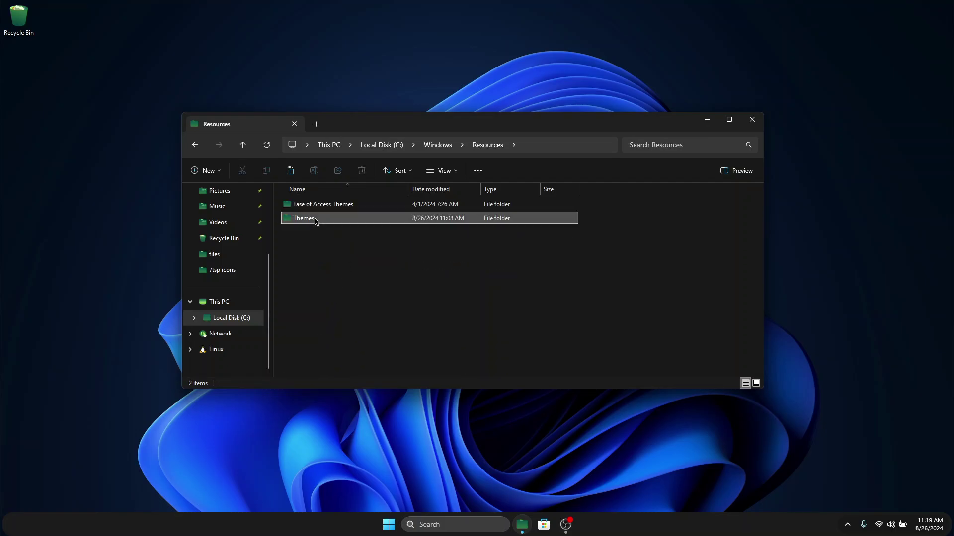
pyautogui.doubleClick(314, 221)
pyautogui.click(315, 219)
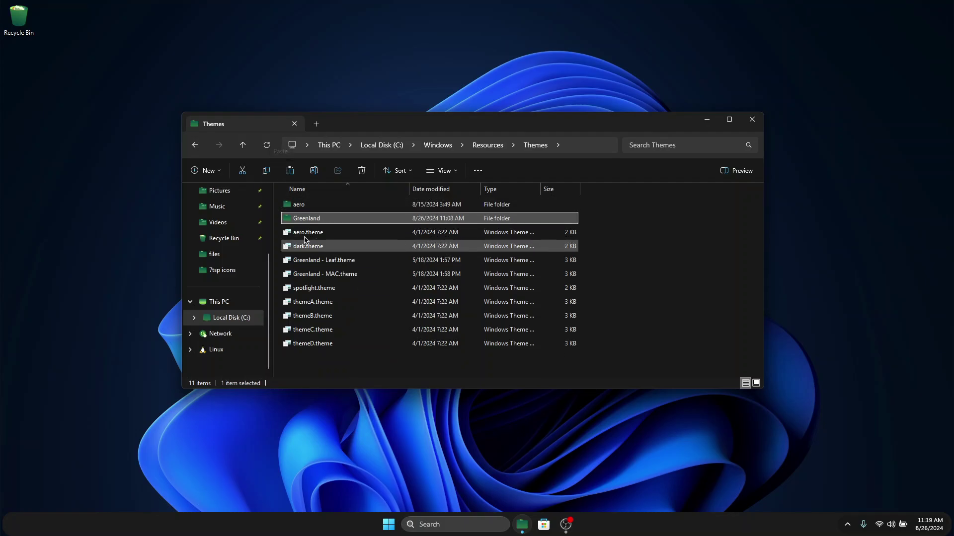
pyautogui.keyDown('ctrl'); pyautogui.click(323, 260); pyautogui.keyUp('ctrl')
pyautogui.keyDown('ctrl'); pyautogui.click(325, 274); pyautogui.keyUp('ctrl')
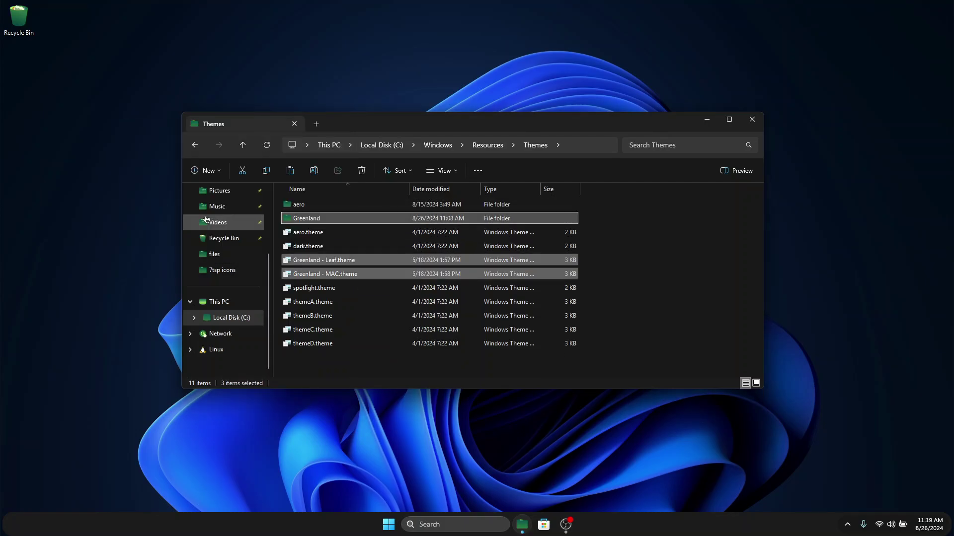
pyautogui.click(752, 119)
# Step: Apply the Greenland - MAC theme from Settings > Personalization > Themes
pyautogui.click(388, 525)
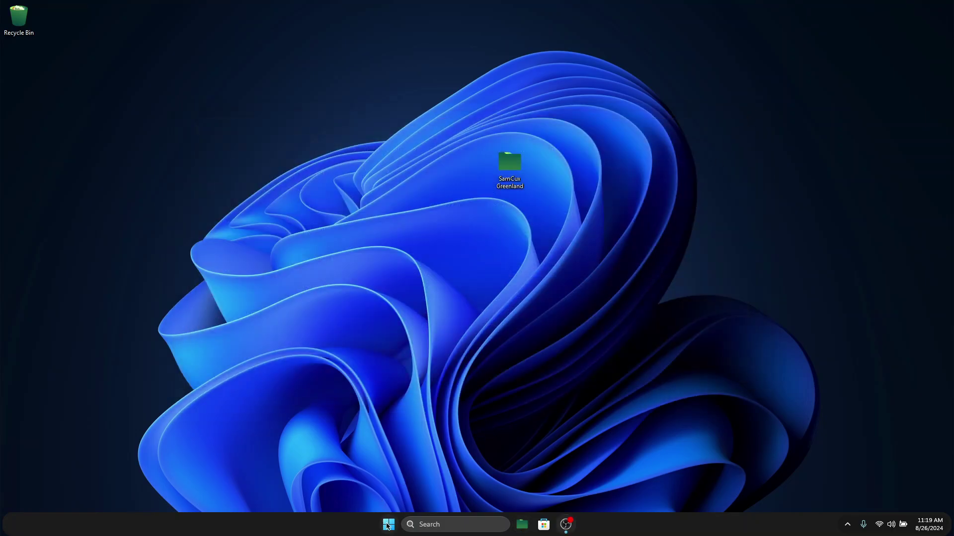
pyautogui.click(548, 363)
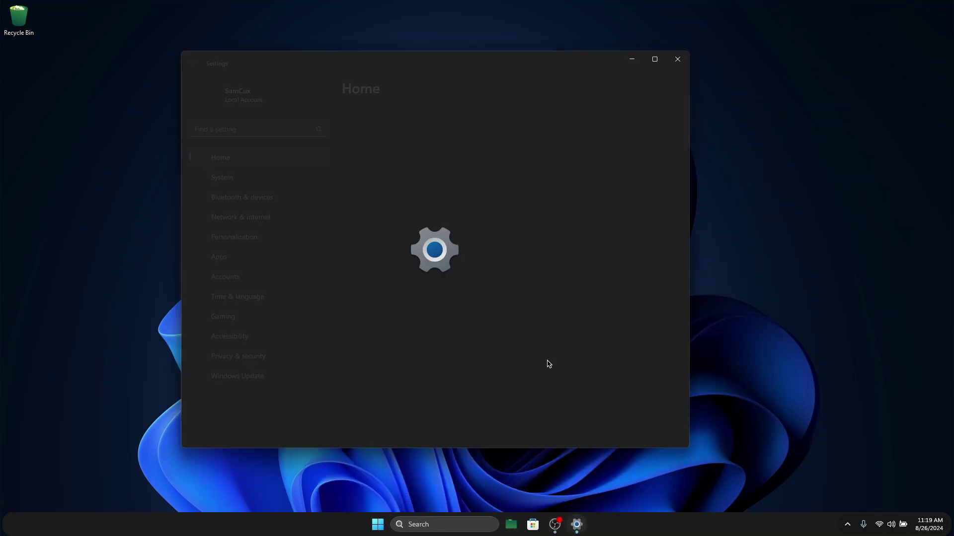
pyautogui.click(262, 247)
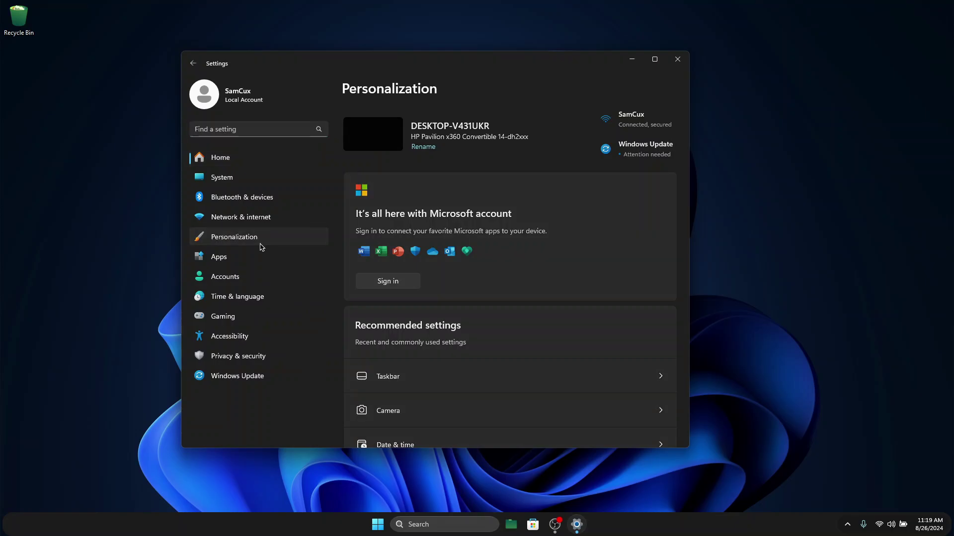
pyautogui.click(454, 425)
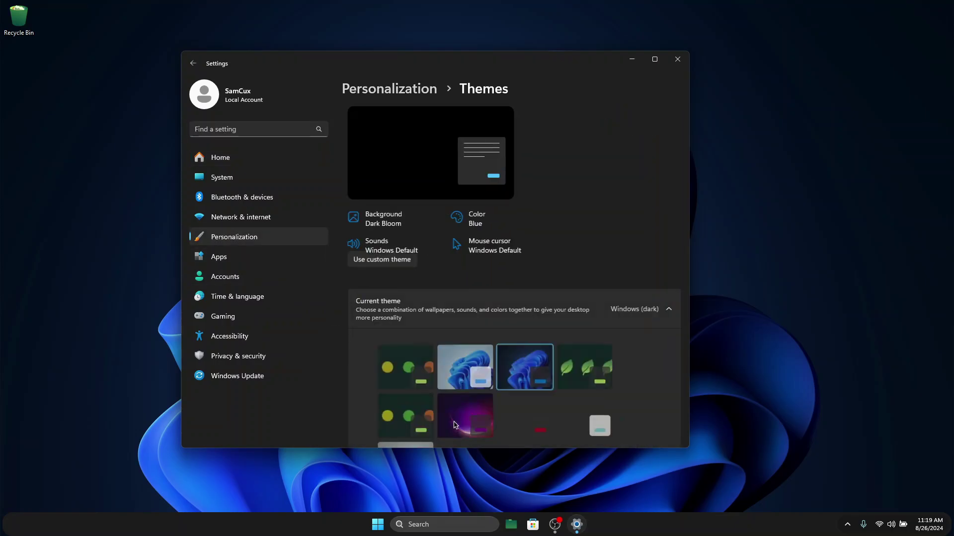
pyautogui.scroll(-2, 490, 304)
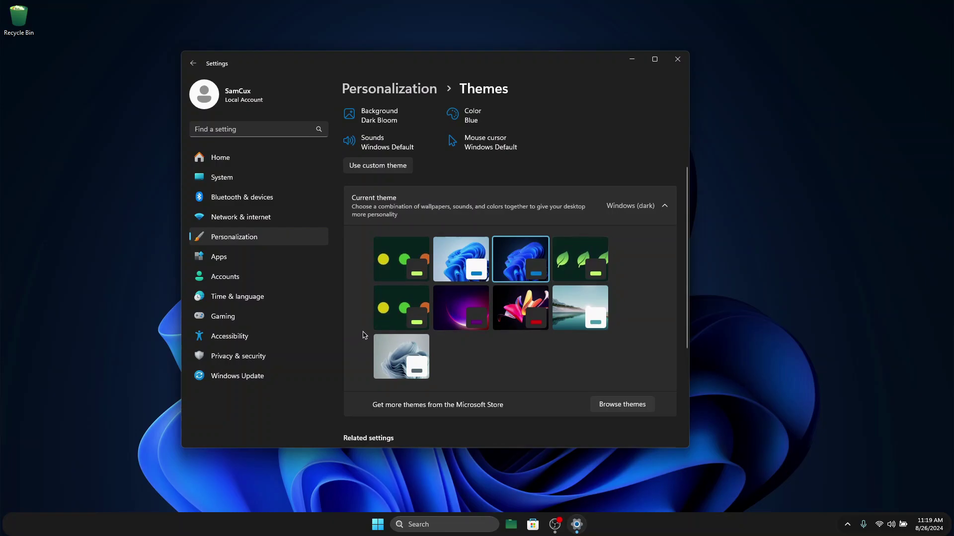
pyautogui.click(408, 310)
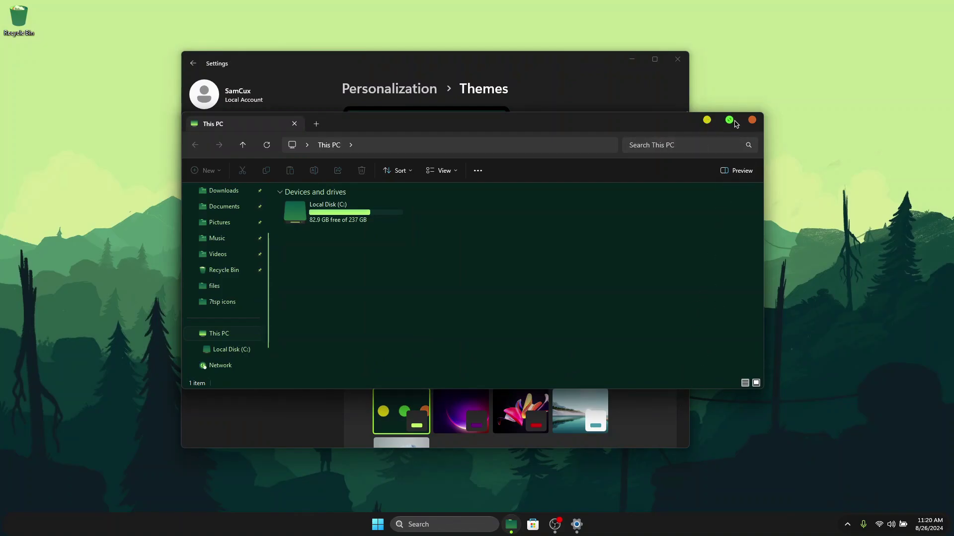
# Step: Reapply Greenland - MAC after previewing it over File Explorer, then close Settings
pyautogui.click(663, 404)
pyautogui.click(581, 349)
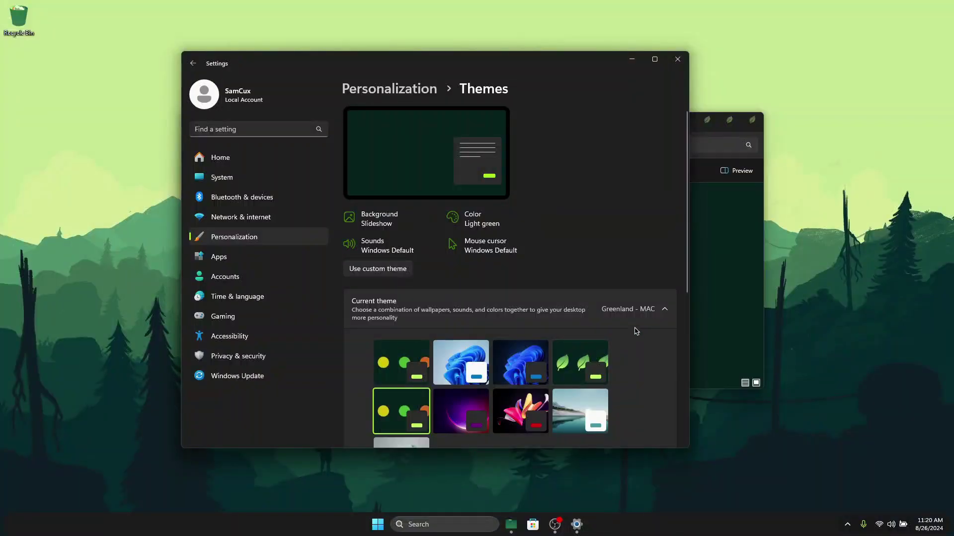
pyautogui.click(753, 124)
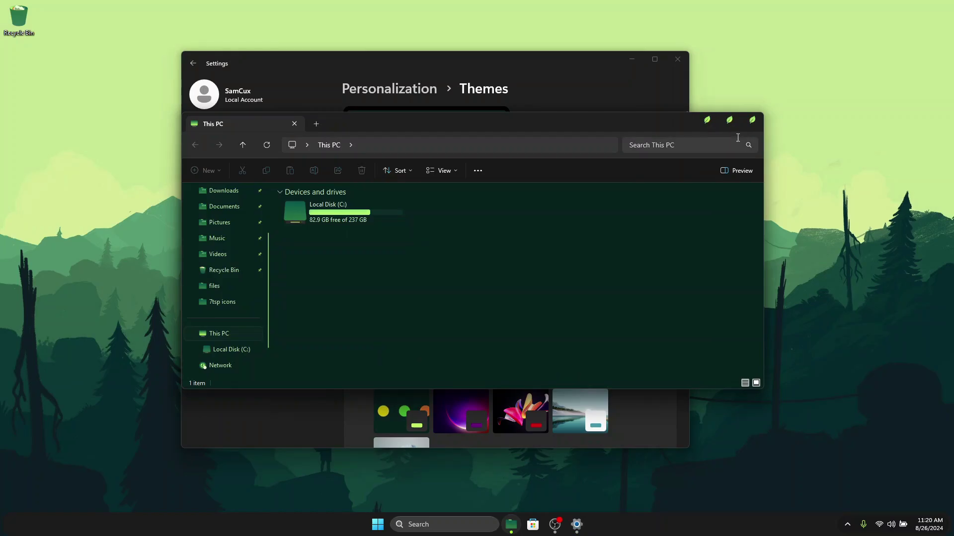
pyautogui.click(678, 409)
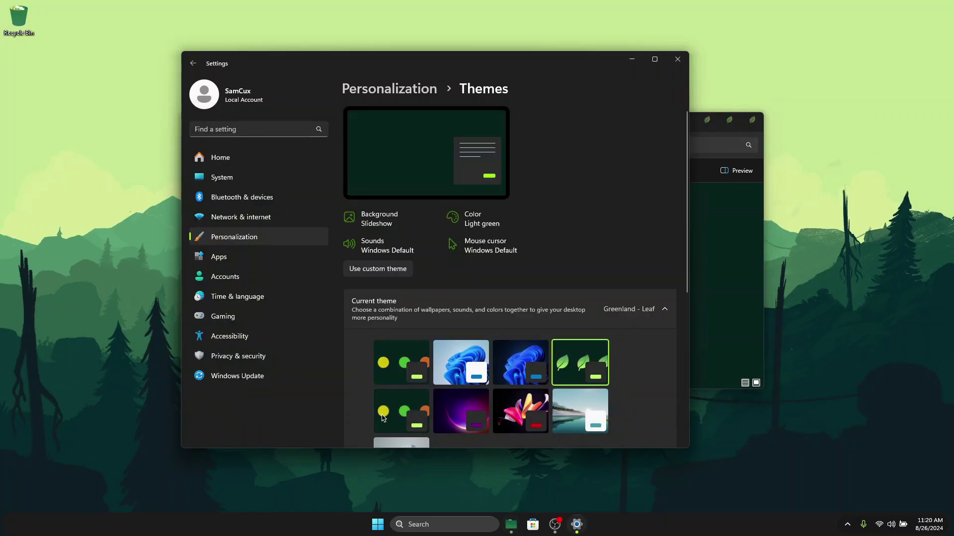
pyautogui.click(383, 417)
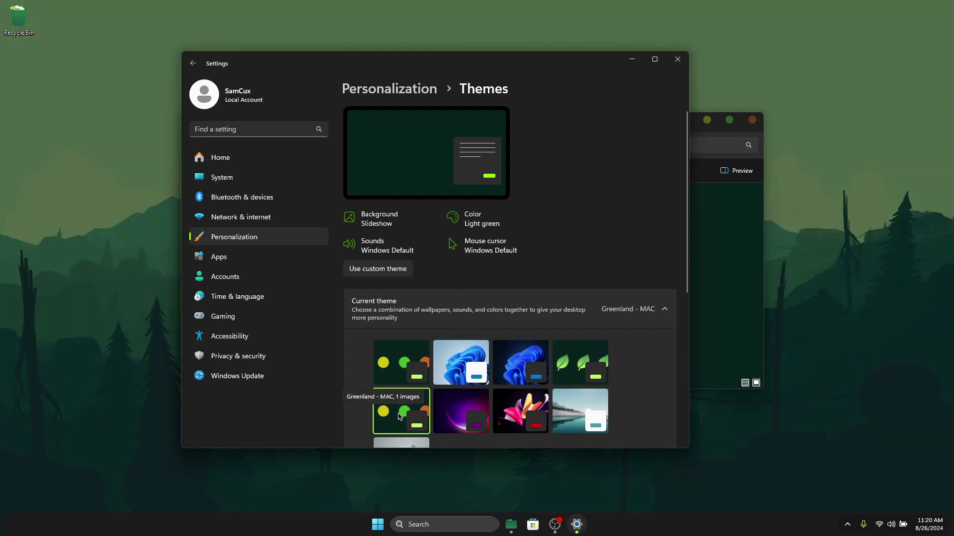
pyautogui.click(677, 59)
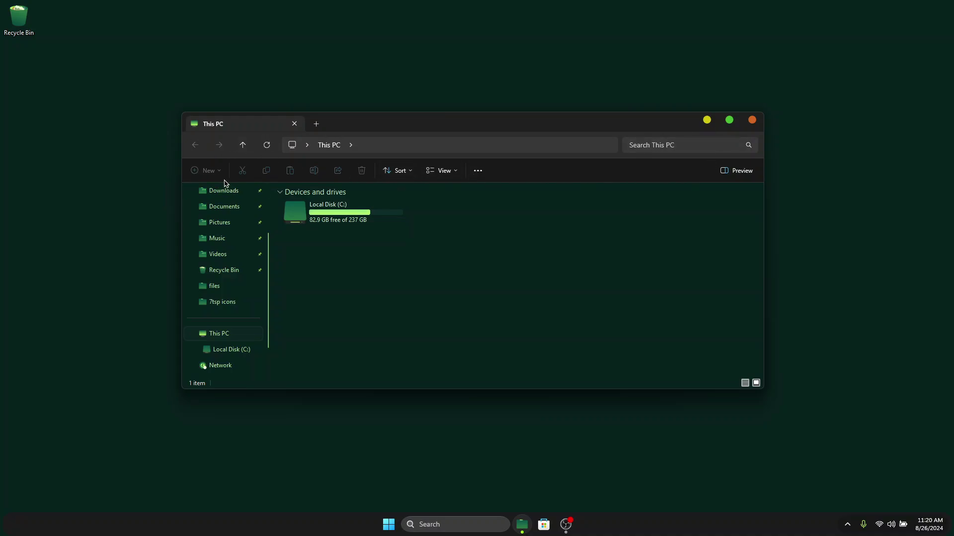
# Step: Install StartAllBack for everyone from SamCux Greenland and close its configuration window
pyautogui.scroll(2, 256, 249)
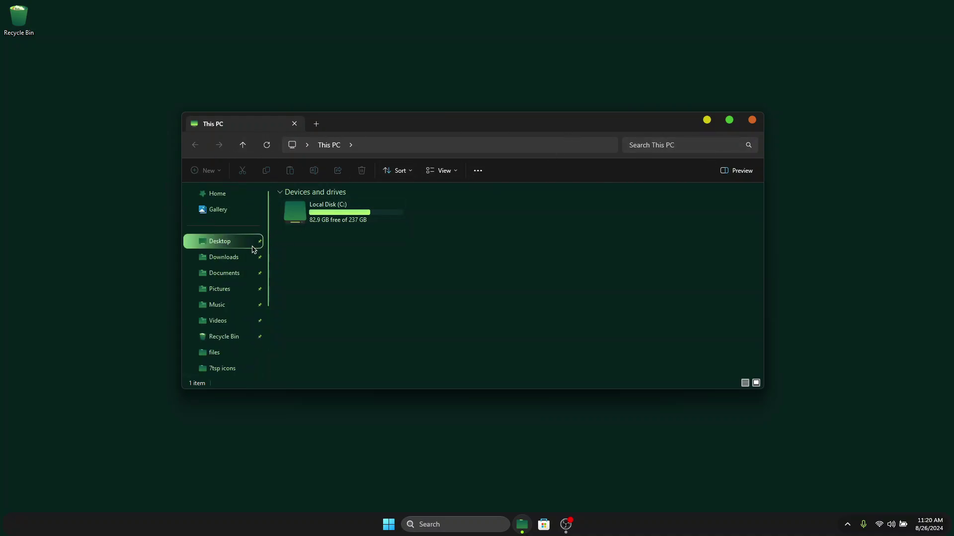
pyautogui.click(238, 248)
pyautogui.doubleClick(313, 241)
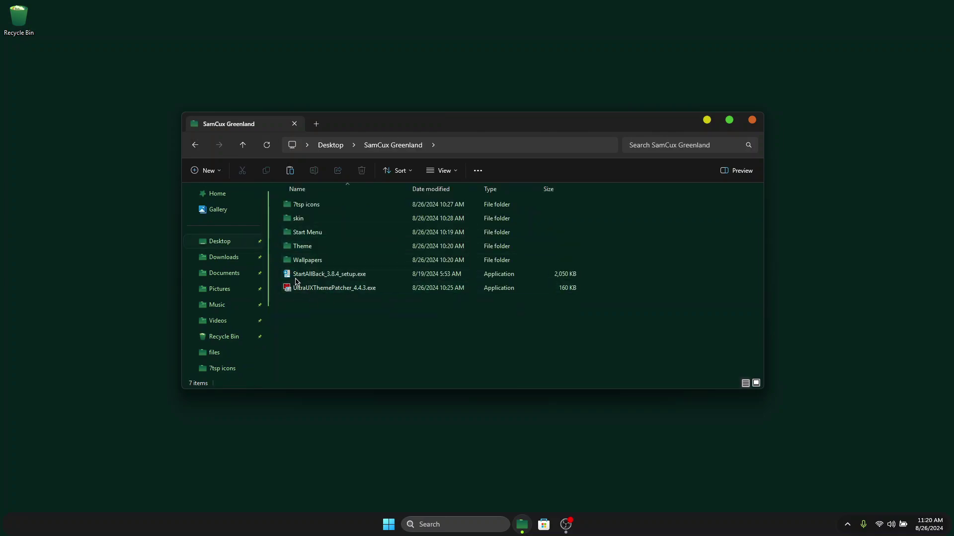
pyautogui.doubleClick(352, 280)
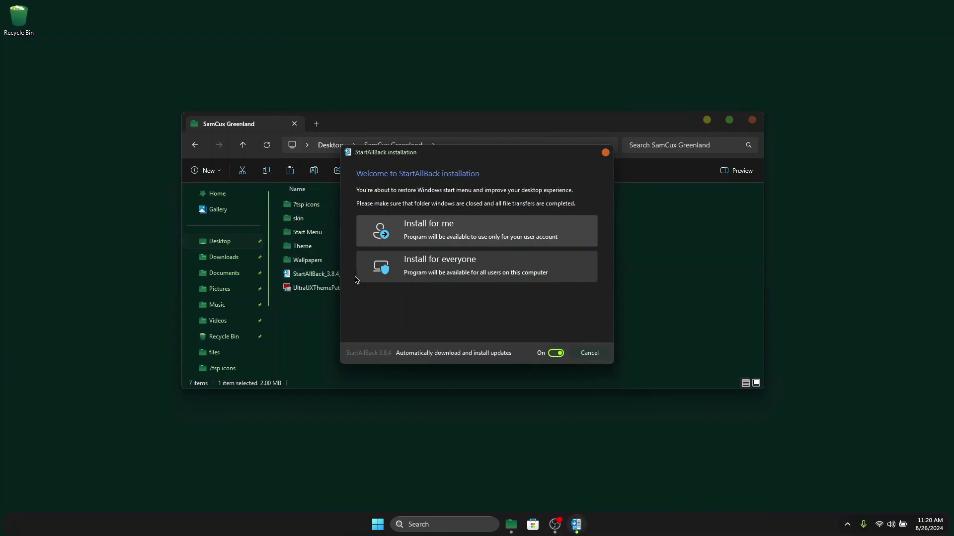
pyautogui.click(448, 274)
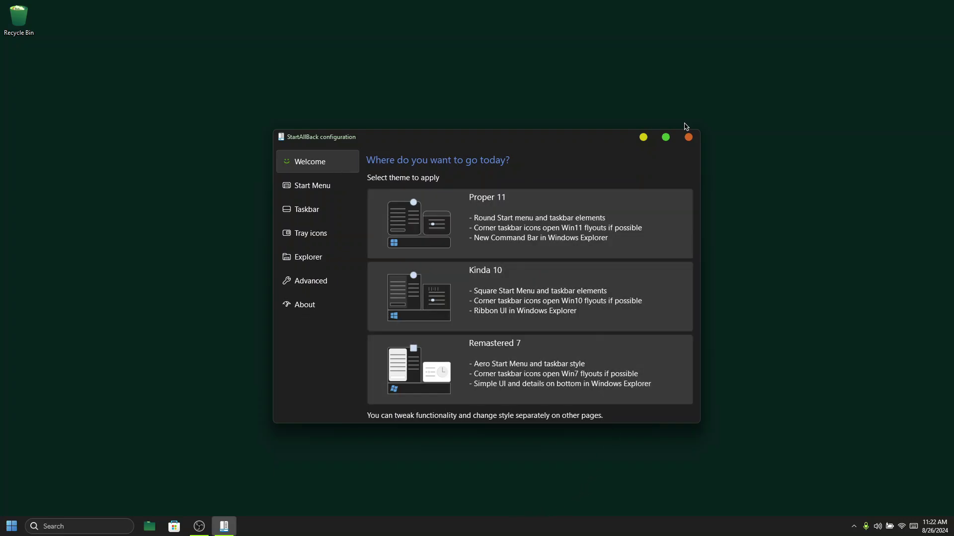
pyautogui.click(688, 137)
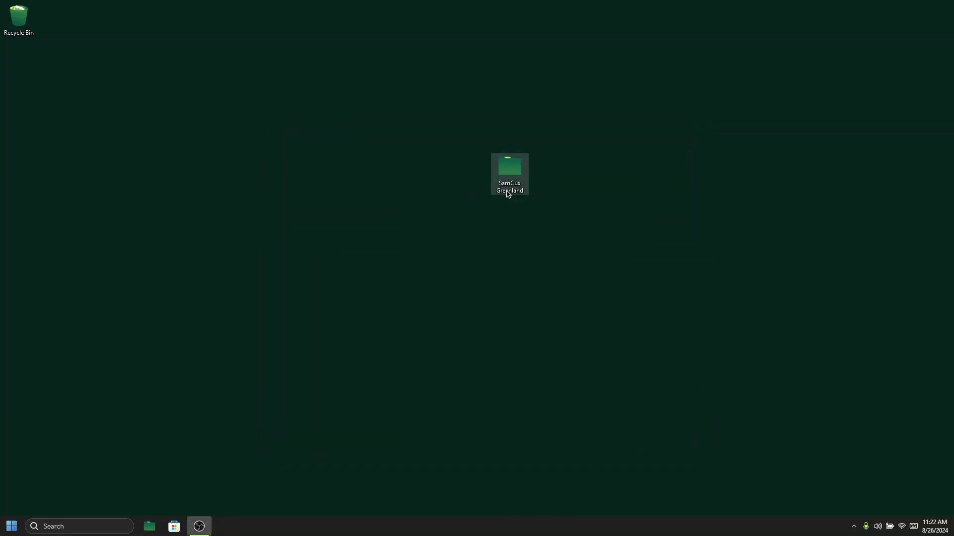
# Step: Arrange SamCux Greenland\Start Menu and C:\Program Files\StartAllBack side by side
pyautogui.doubleClick(515, 173)
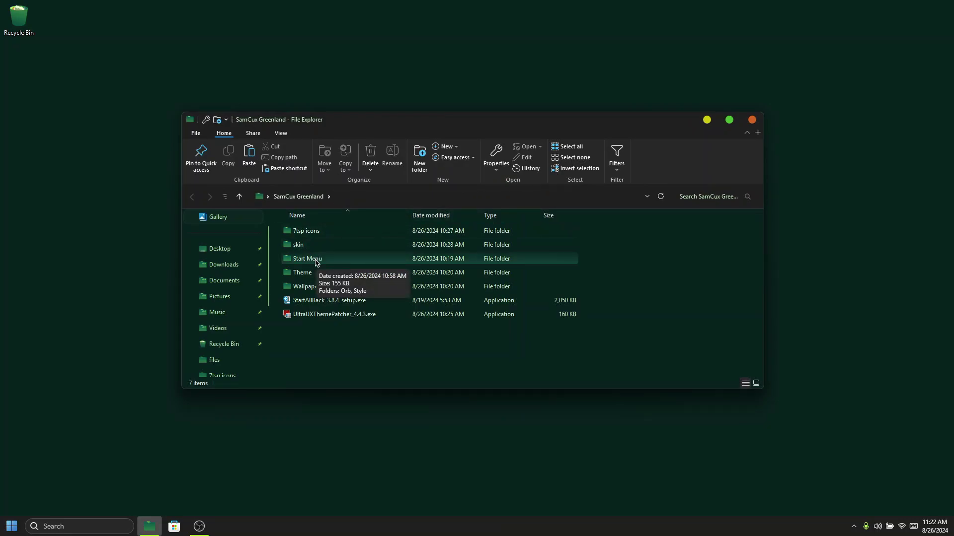
pyautogui.doubleClick(344, 260)
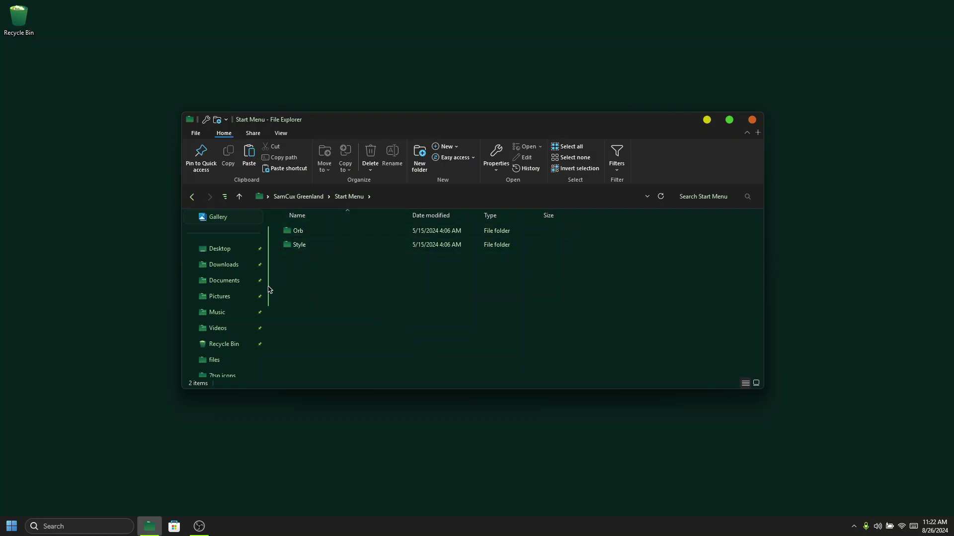
pyautogui.scroll(-3, 239, 303)
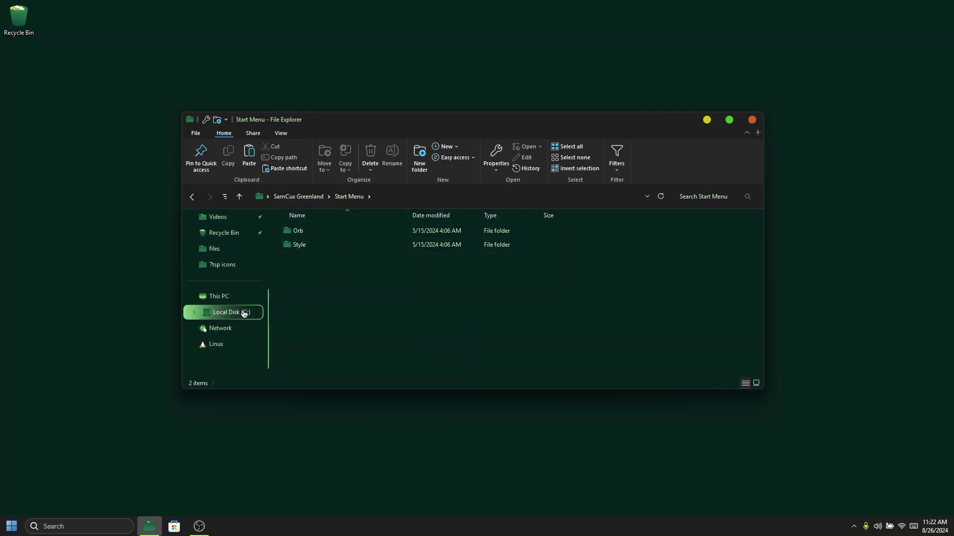
pyautogui.rightClick(244, 313)
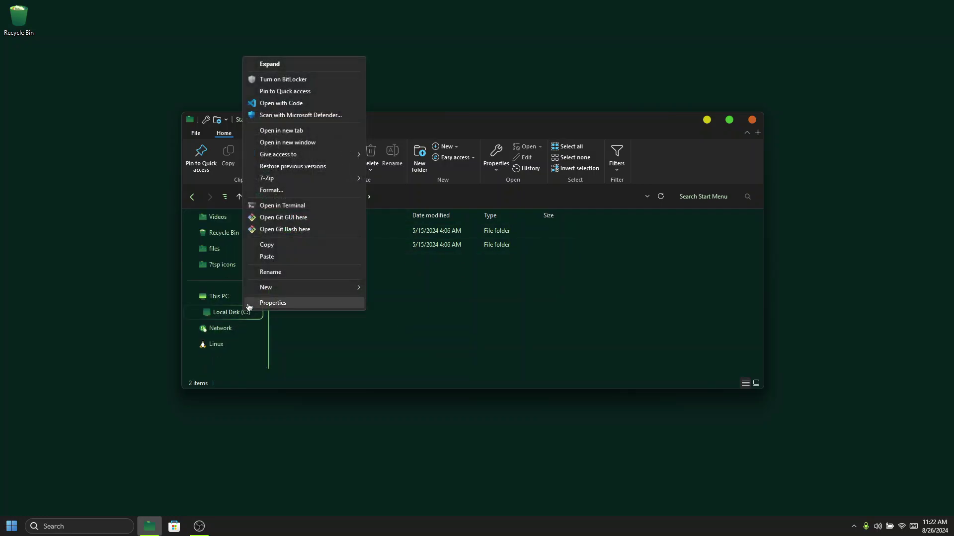
pyautogui.click(308, 142)
pyautogui.moveTo(542, 145); pyautogui.dragTo(953, 257)
pyautogui.moveTo(370, 117); pyautogui.dragTo(6, 273)
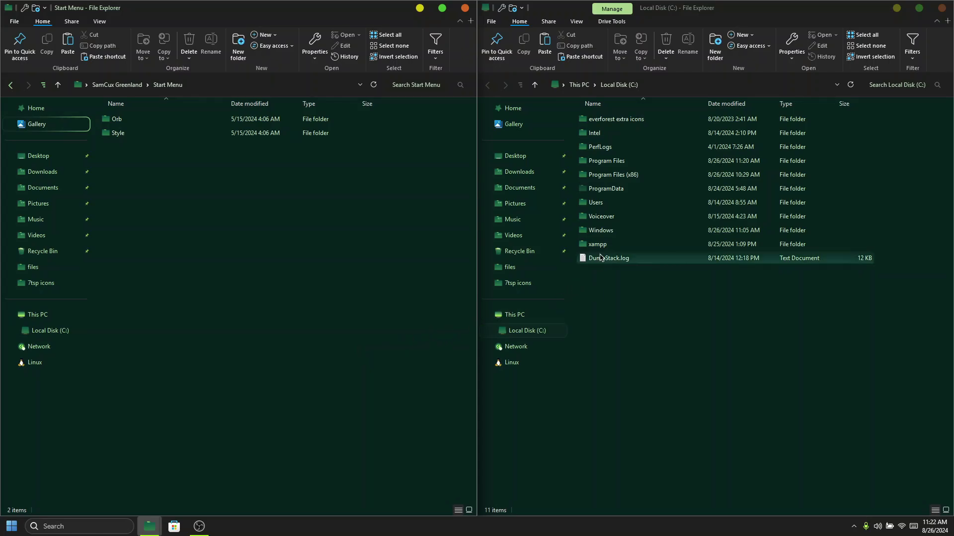
pyautogui.doubleClick(621, 161)
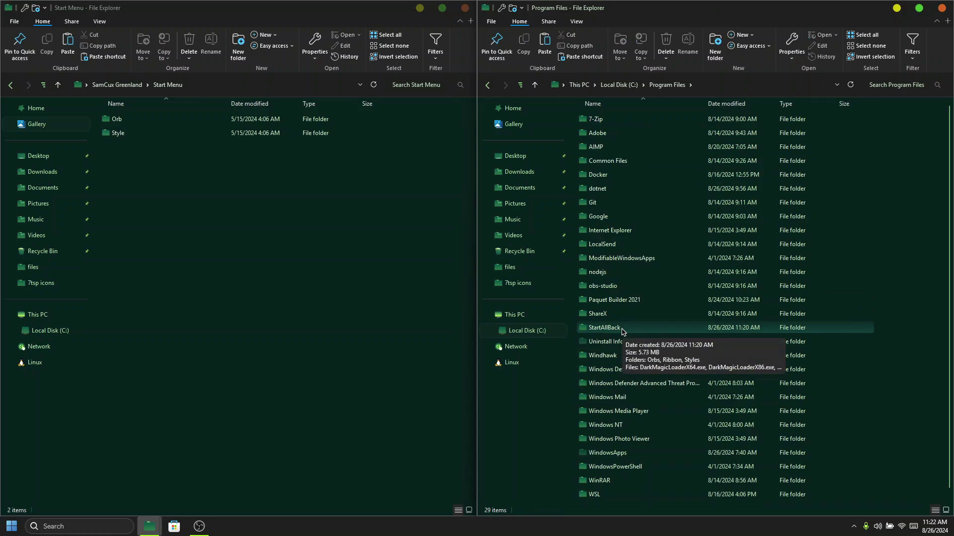
pyautogui.doubleClick(622, 329)
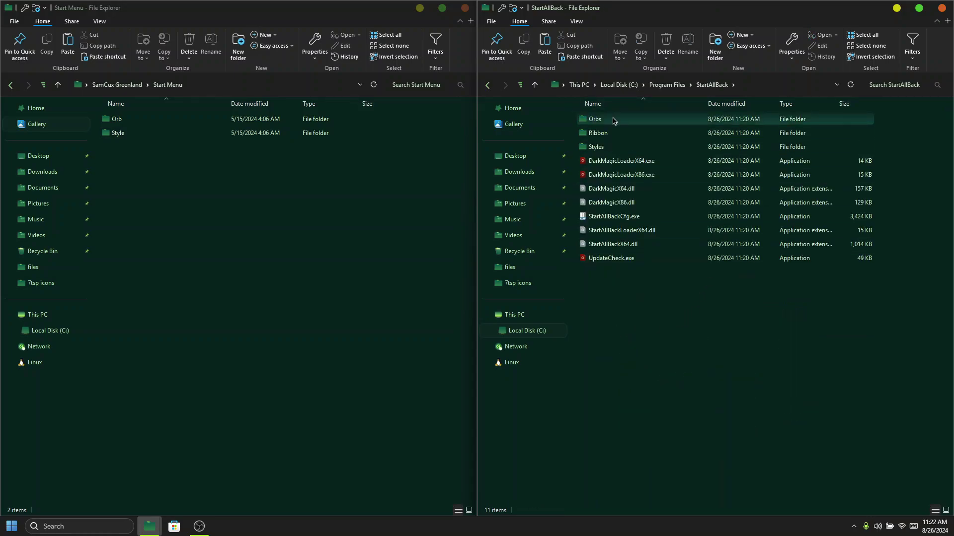
# Step: Copy the three Greenland orb images into StartAllBack's Orbs folder
pyautogui.doubleClick(159, 124)
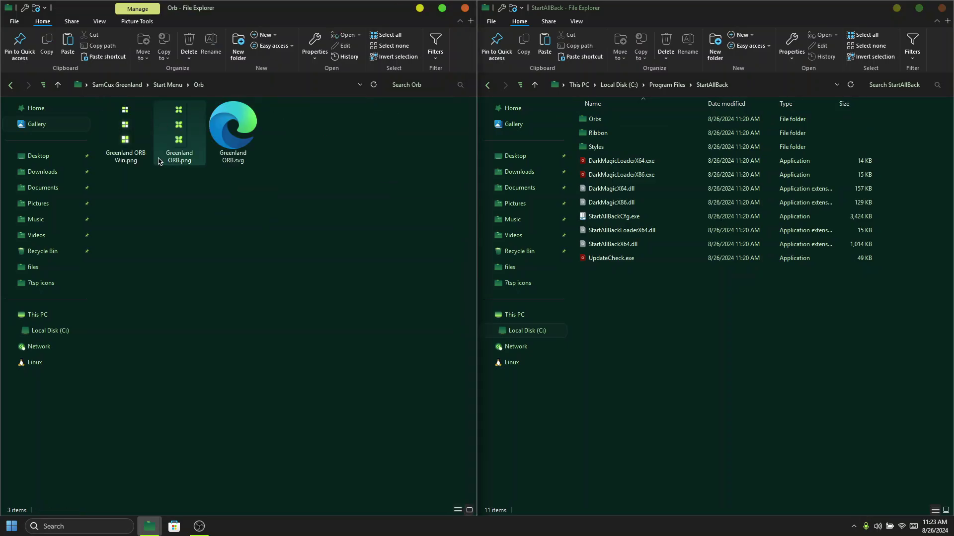
pyautogui.moveTo(326, 198); pyautogui.dragTo(108, 127)
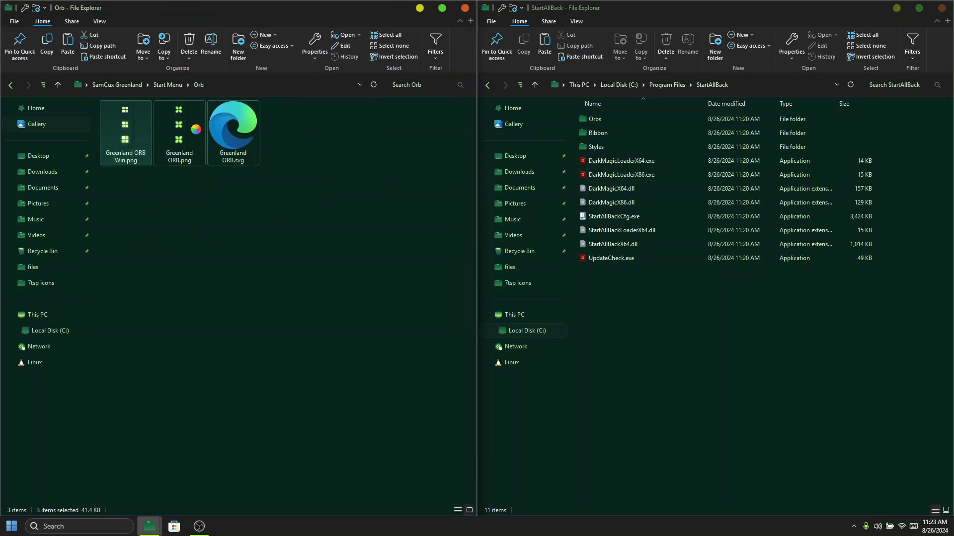
pyautogui.click(156, 445)
pyautogui.doubleClick(596, 119)
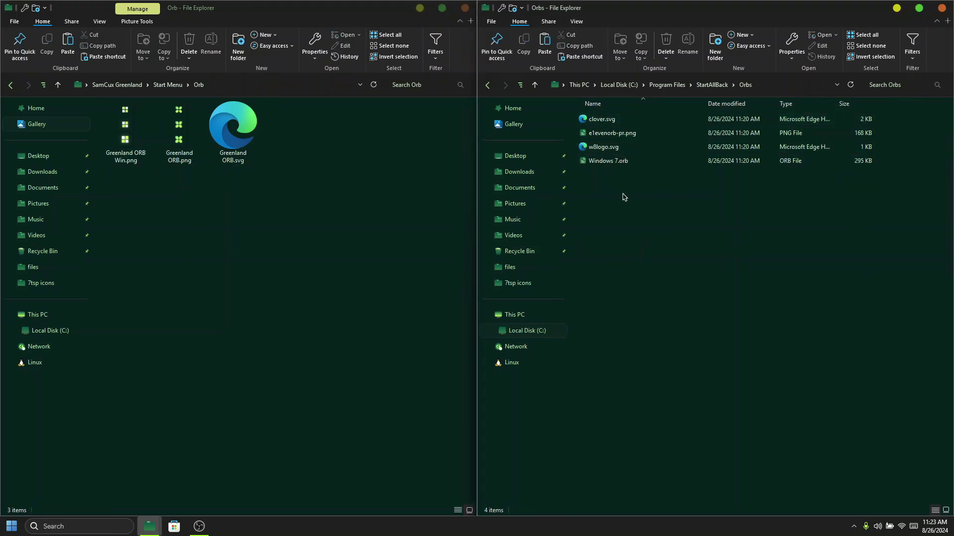
pyautogui.hotkey('ctrl', 'v')
pyautogui.click(697, 268)
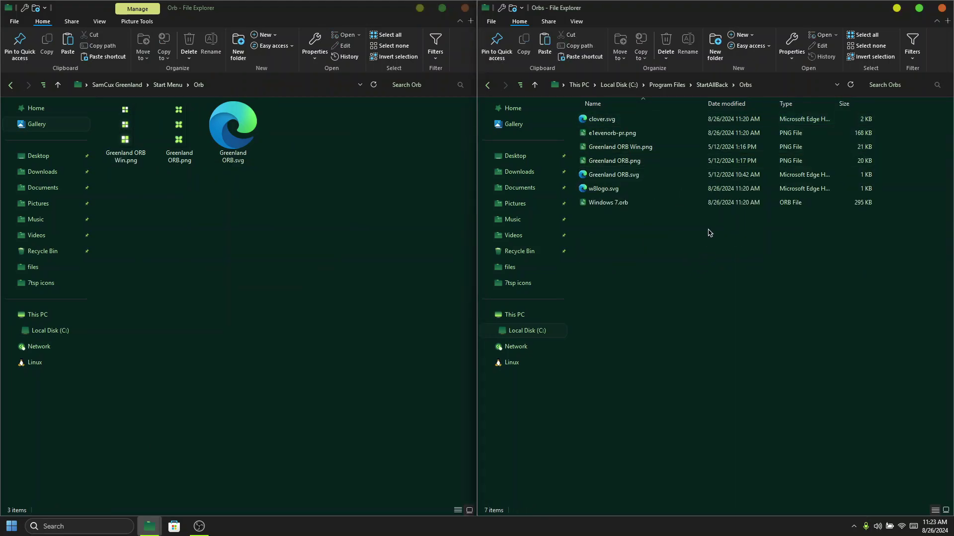
pyautogui.click(712, 85)
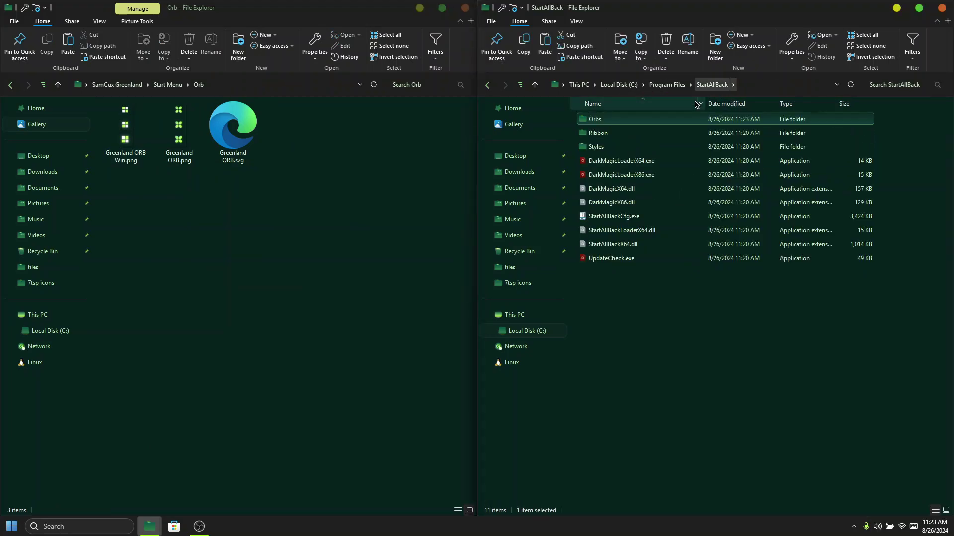
# Step: Move Greenland Start Menu.msstyles into StartAllBack's Styles folder and close both windows
pyautogui.doubleClick(598, 147)
pyautogui.click(228, 263)
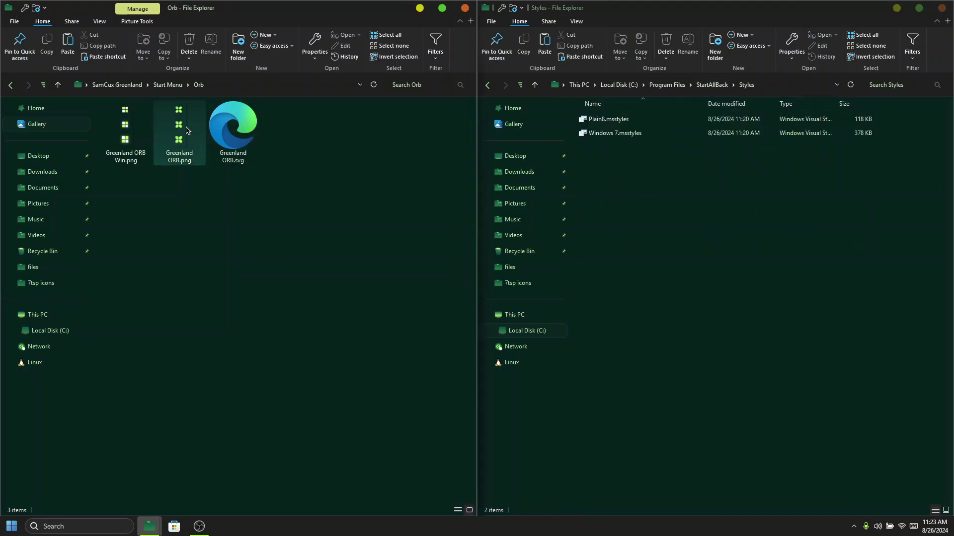
pyautogui.click(175, 86)
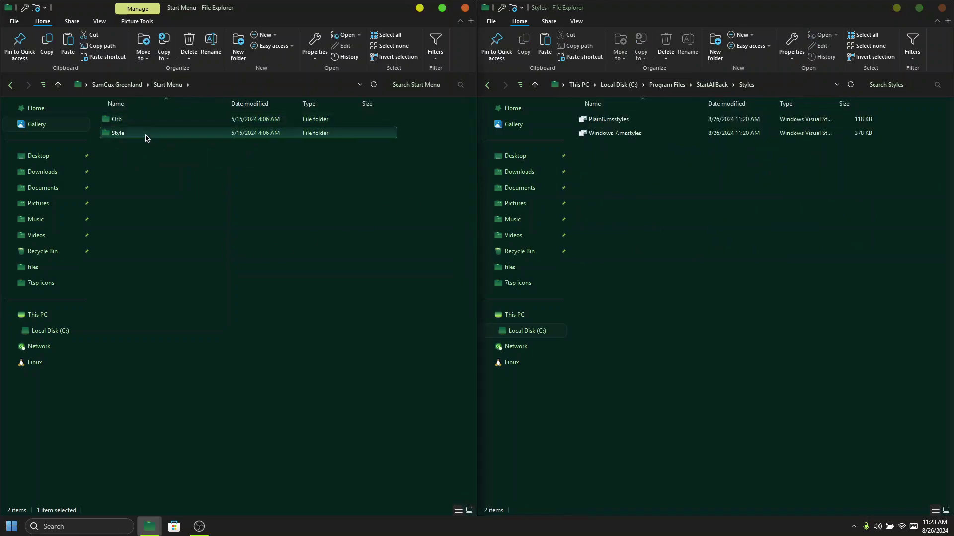
pyautogui.doubleClick(148, 134)
pyautogui.click(259, 120)
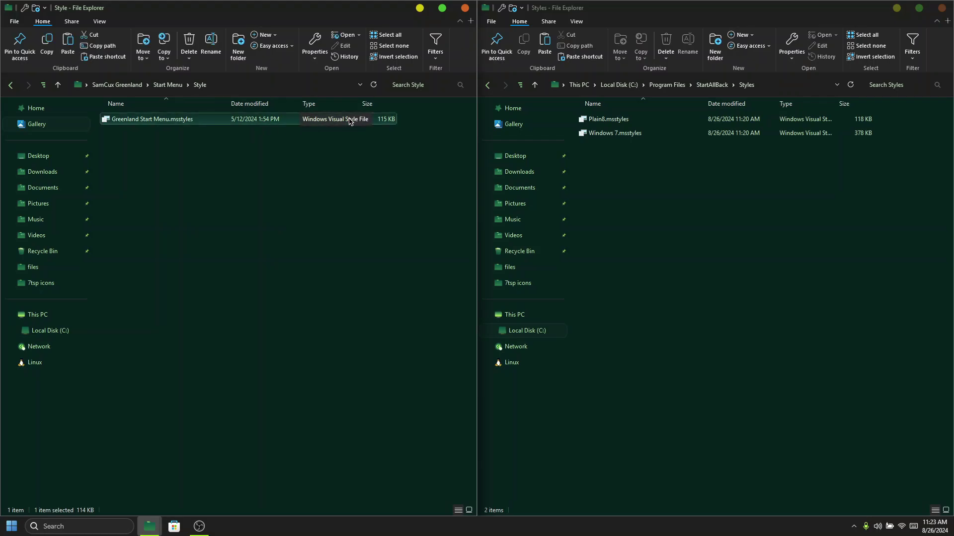
pyautogui.moveTo(349, 122); pyautogui.dragTo(758, 288)
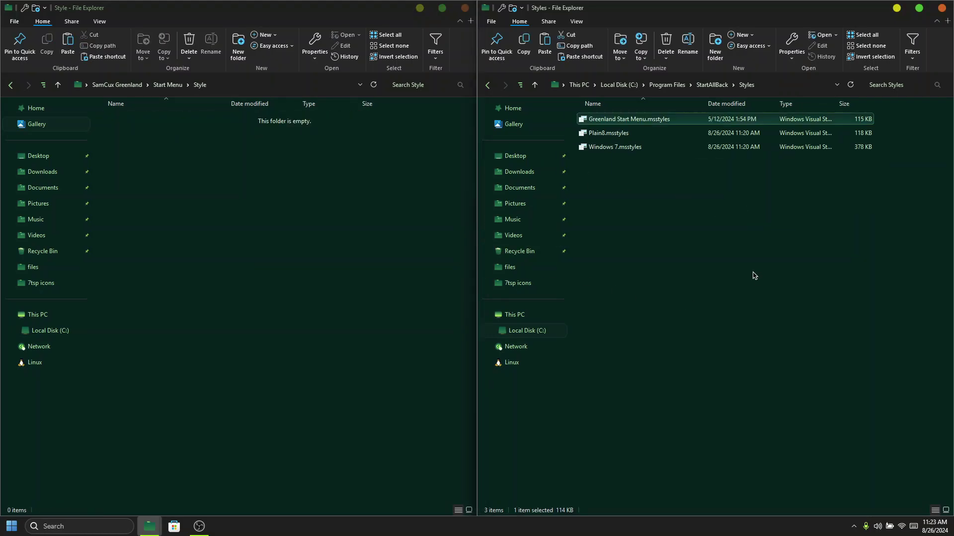
pyautogui.click(941, 8)
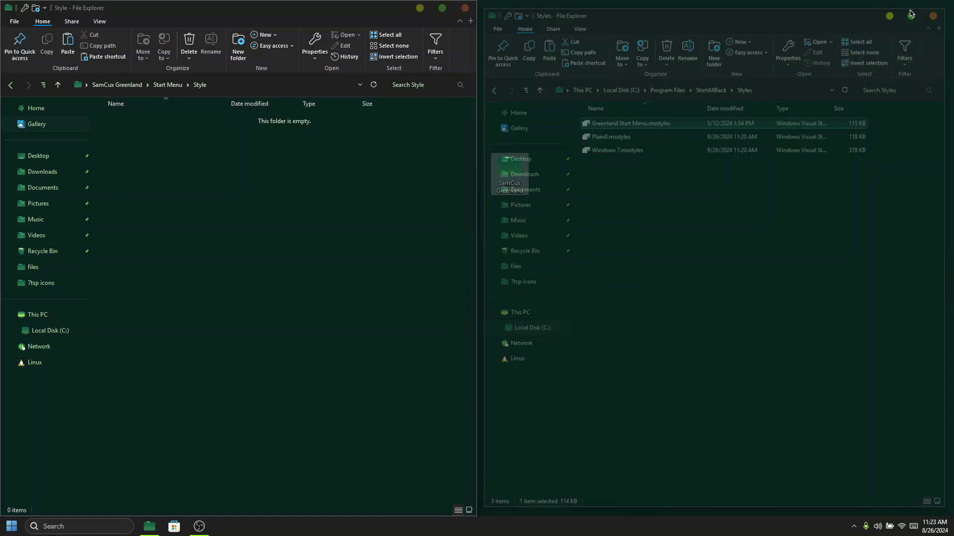
pyautogui.click(465, 8)
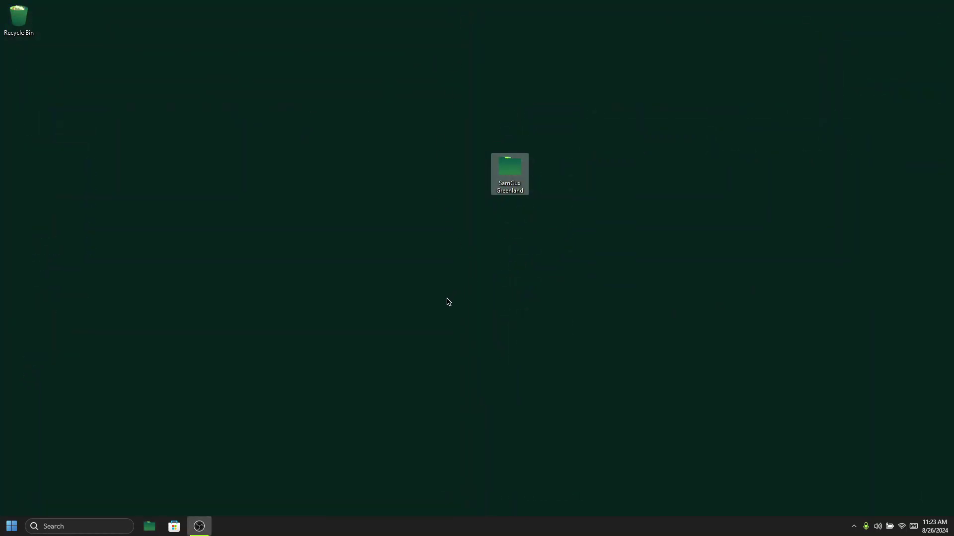
# Step: Open StartAllBack configuration from the taskbar and pick the Proper 11 theme
pyautogui.rightClick(444, 527)
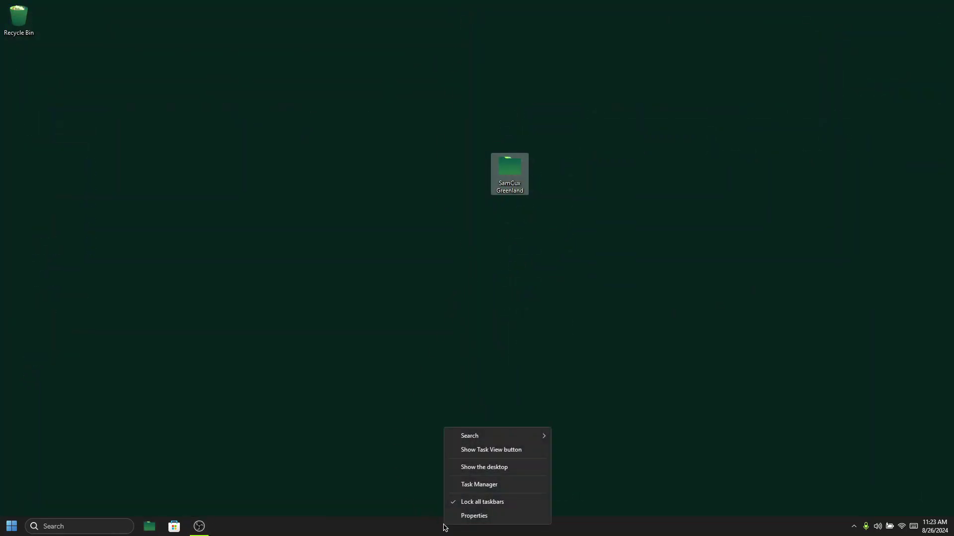
pyautogui.click(486, 517)
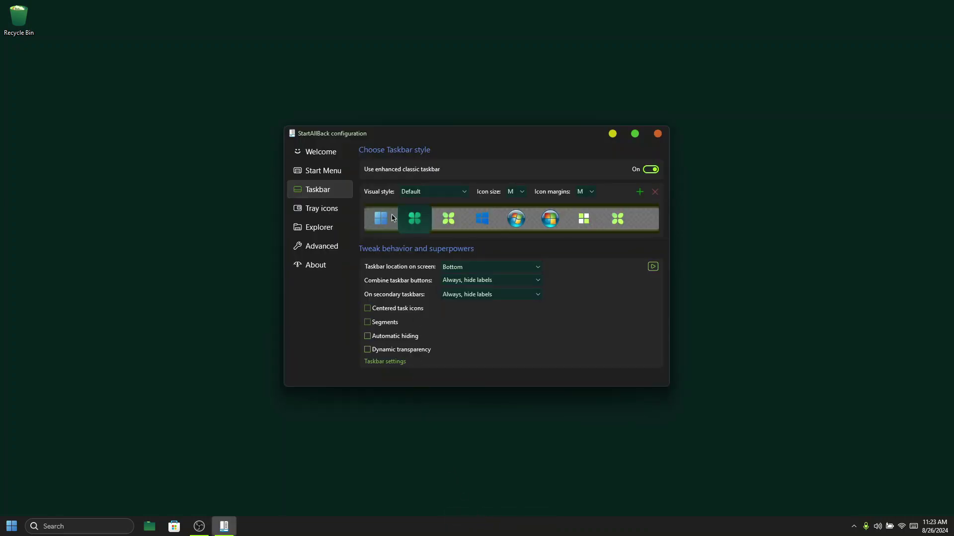
pyautogui.click(316, 153)
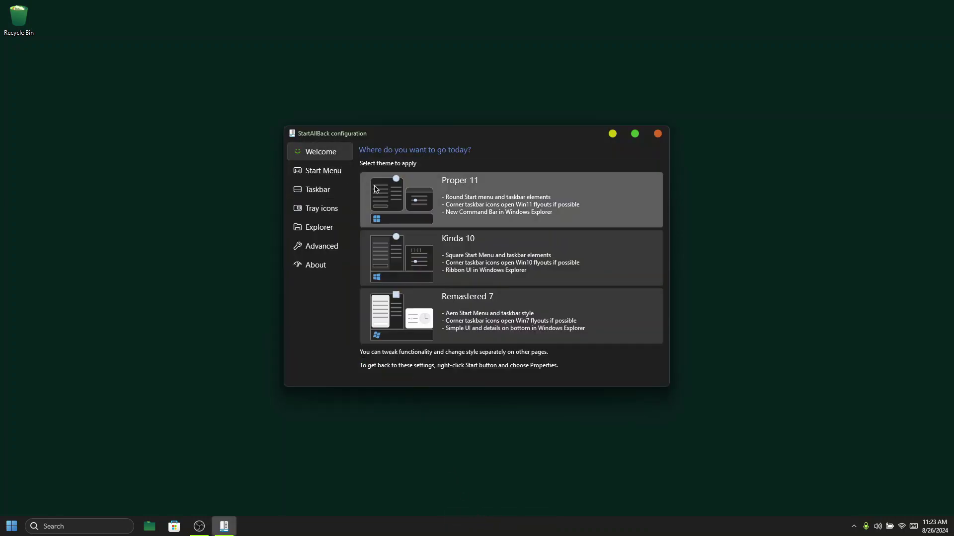
pyautogui.click(420, 201)
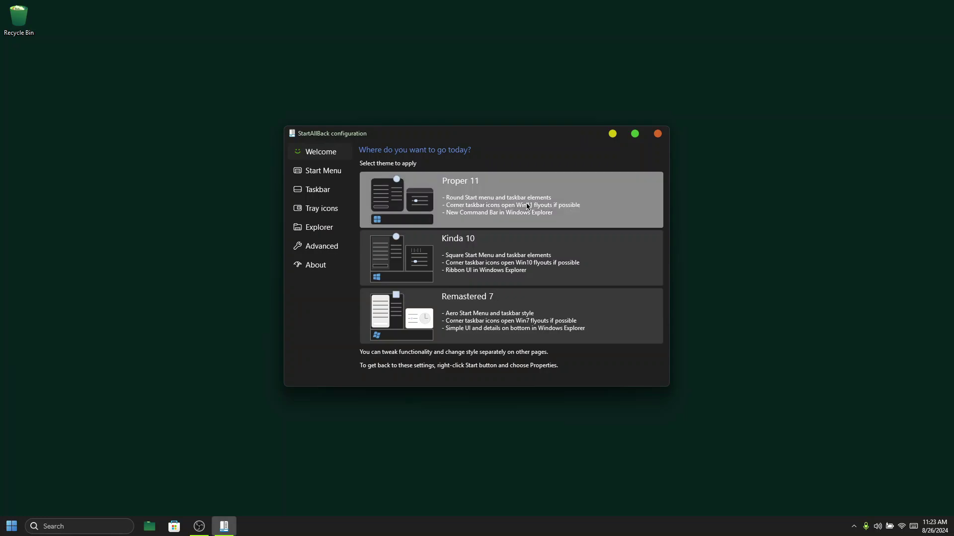
# Step: Set the Start menu visual style to Greenland Start Menu with icon size M
pyautogui.click(307, 172)
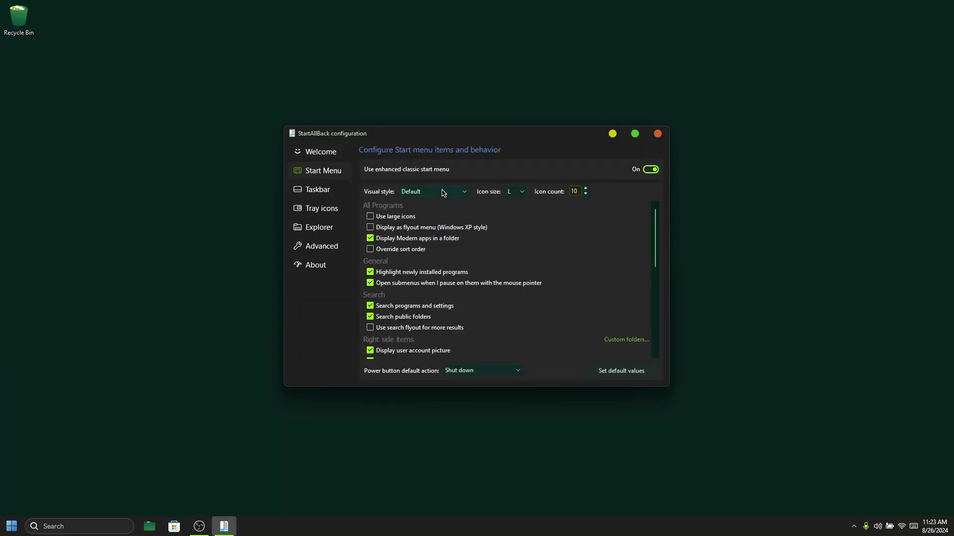
pyautogui.click(446, 192)
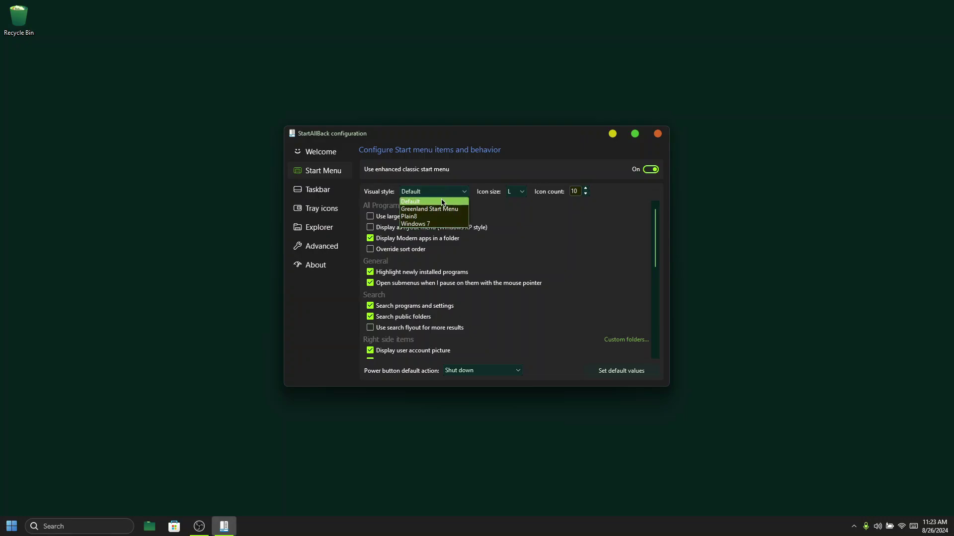
pyautogui.click(443, 209)
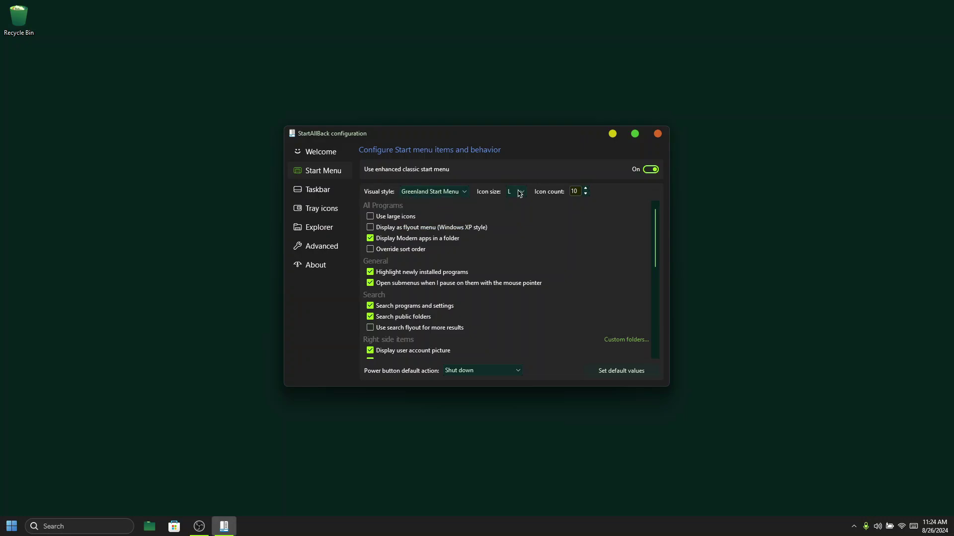
pyautogui.click(520, 193)
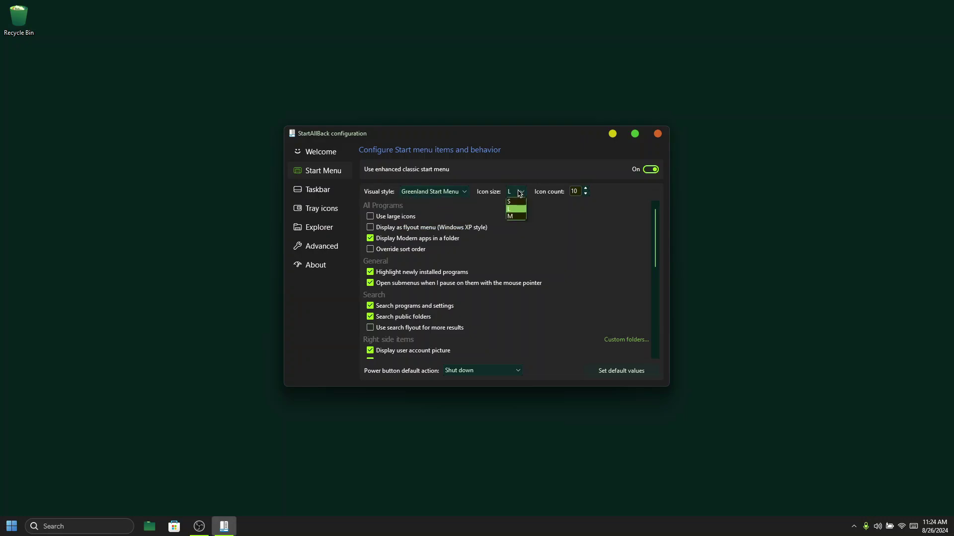
pyautogui.click(513, 216)
# Step: Give the taskbar the Greenland Start Menu style, green clover start button, and centered task icons
pyautogui.click(331, 193)
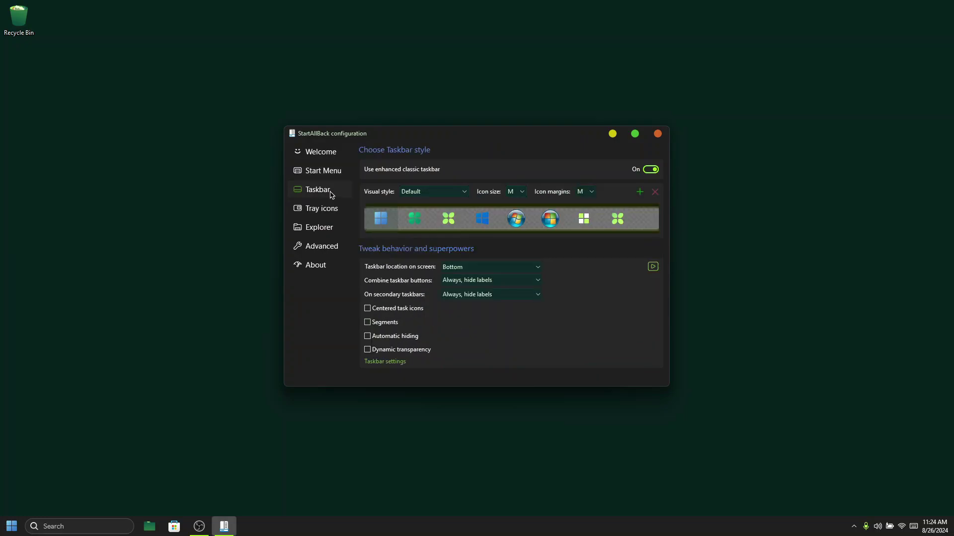
pyautogui.click(434, 193)
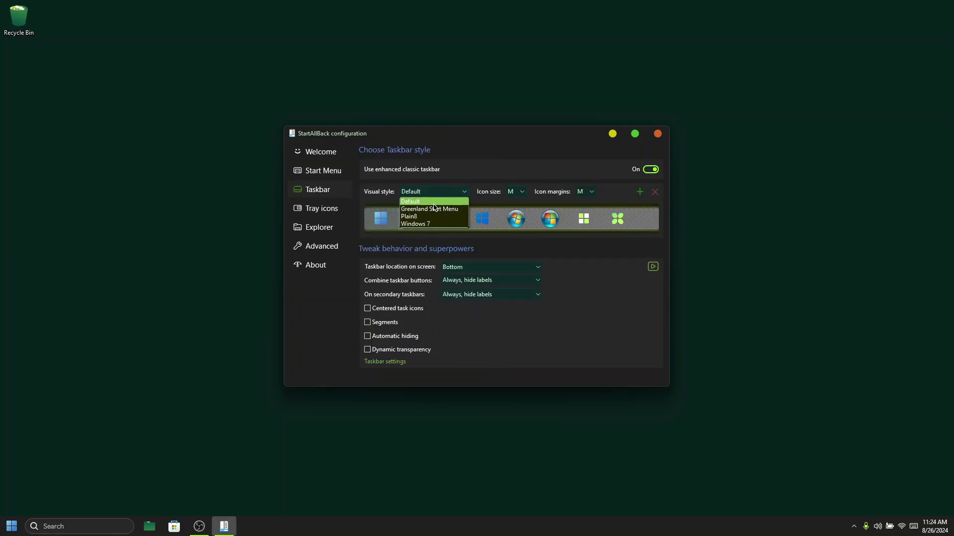
pyautogui.click(454, 210)
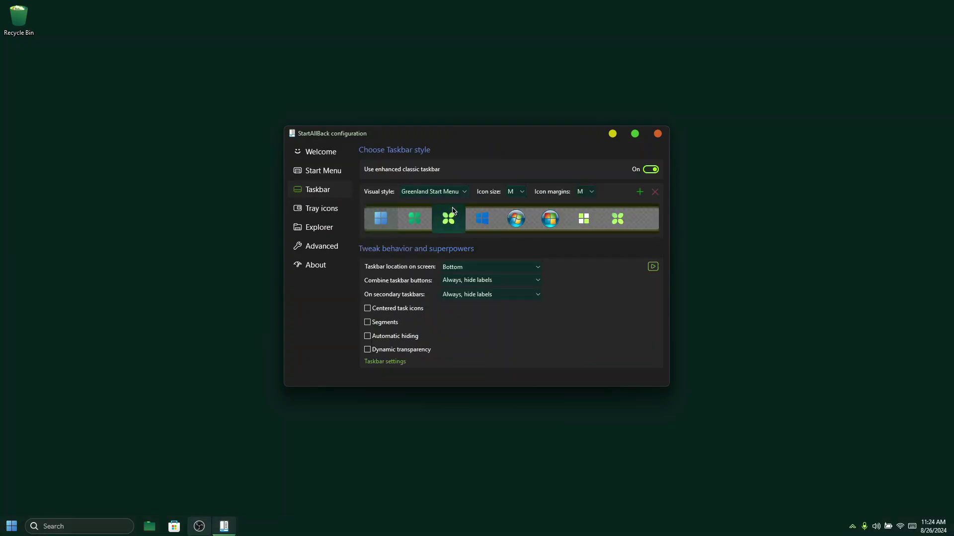
pyautogui.click(622, 221)
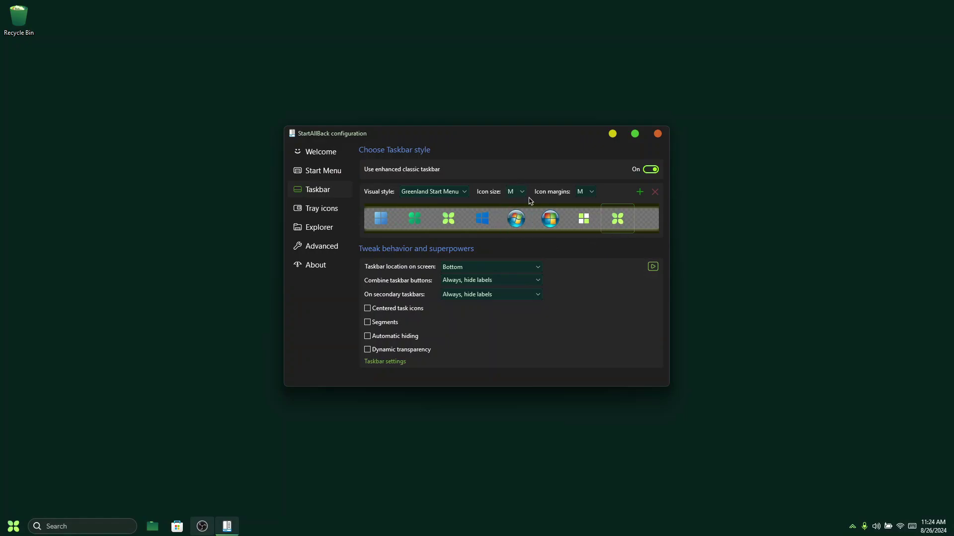
pyautogui.click(382, 313)
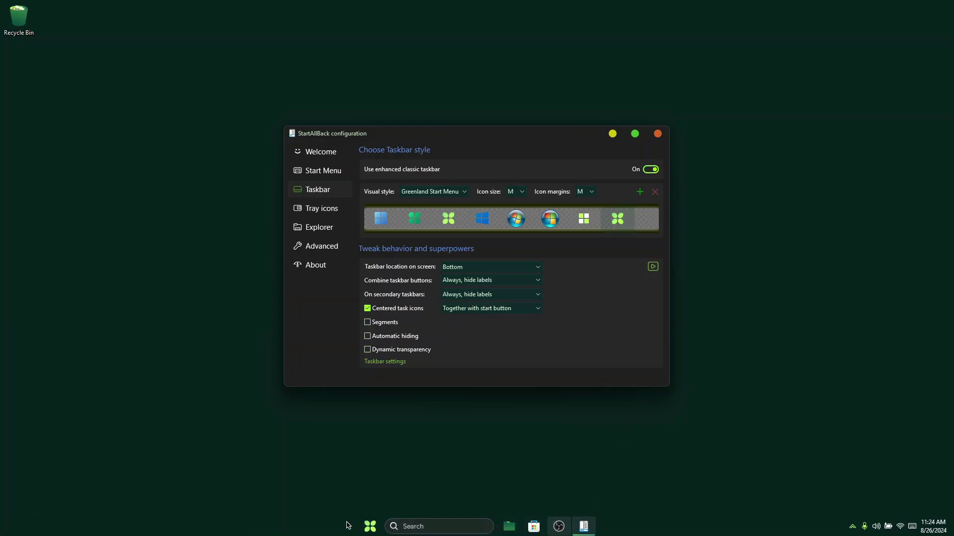
# Step: Preview the restyled Start menu, scrolling through it, then close it
pyautogui.click(365, 528)
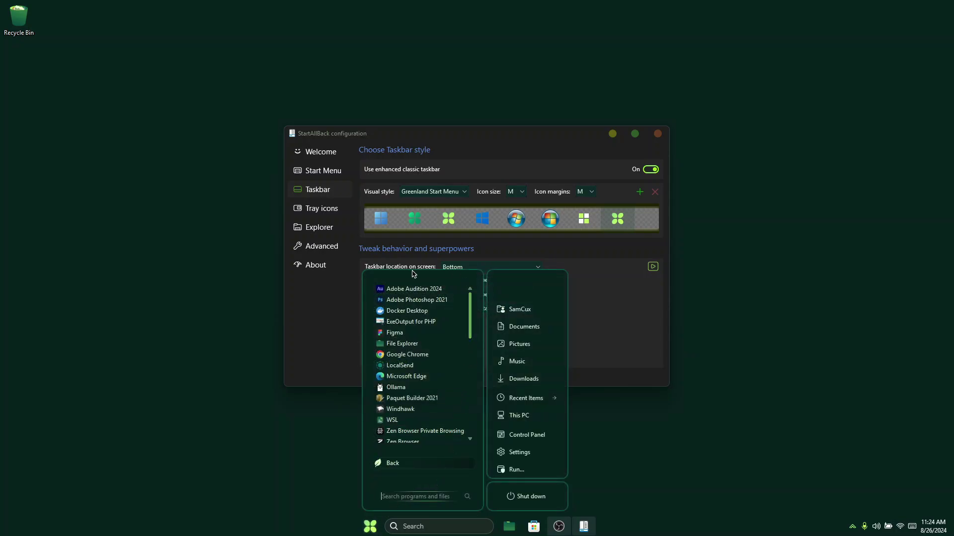
pyautogui.scroll(-5, 408, 368)
pyautogui.scroll(5, 410, 433)
pyautogui.scroll(-6, 427, 328)
pyautogui.scroll(6, 430, 322)
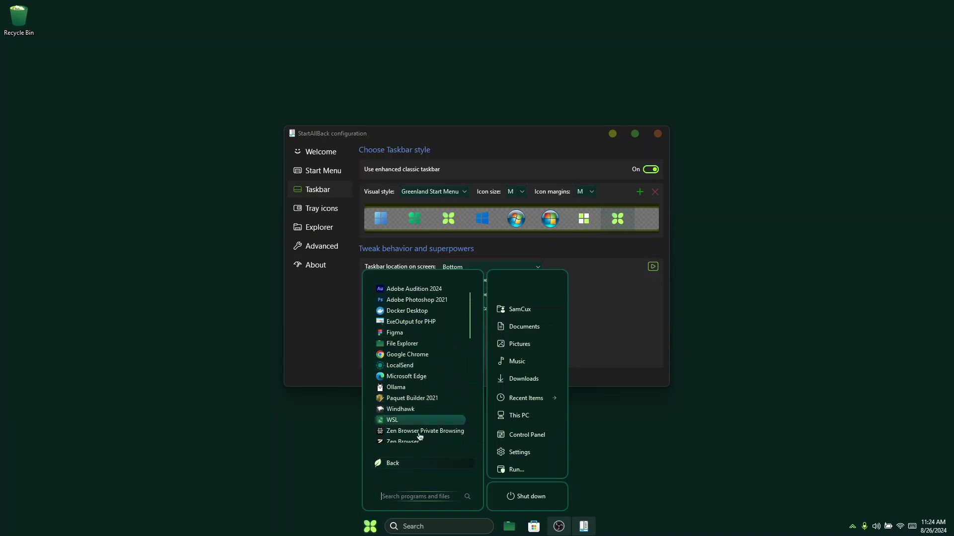
pyautogui.click(643, 358)
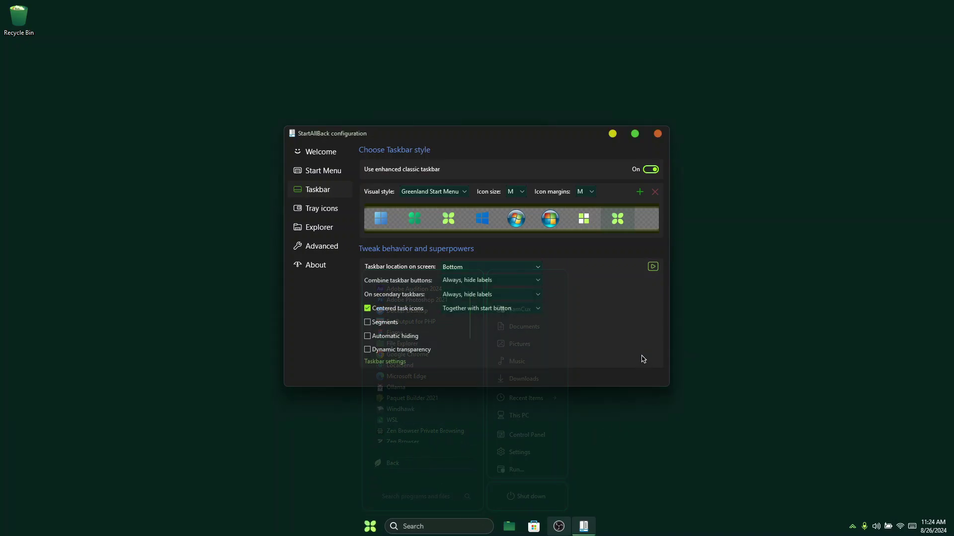
# Step: Set Explorer to Win7 Command Bar, untick Mica and three classic options, and close the configuration
pyautogui.click(316, 228)
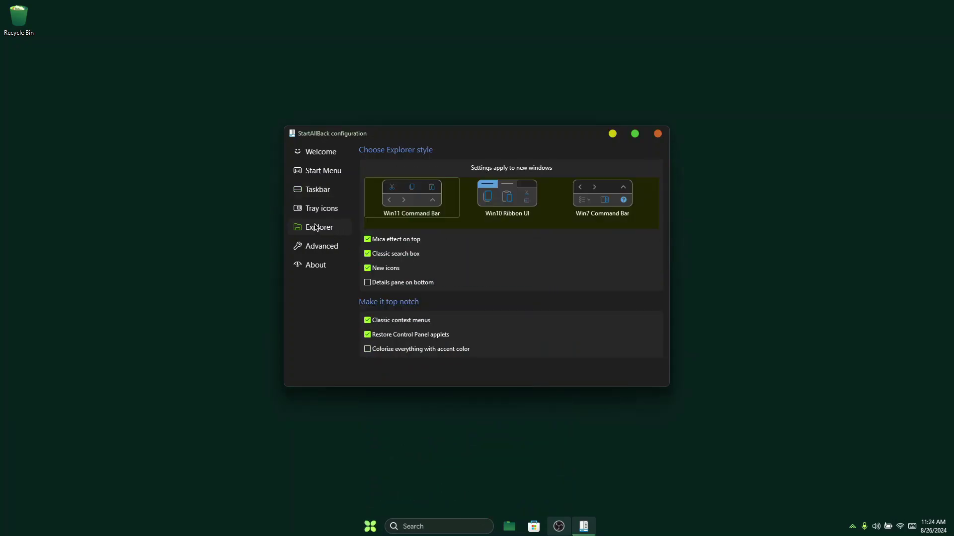
pyautogui.click(612, 200)
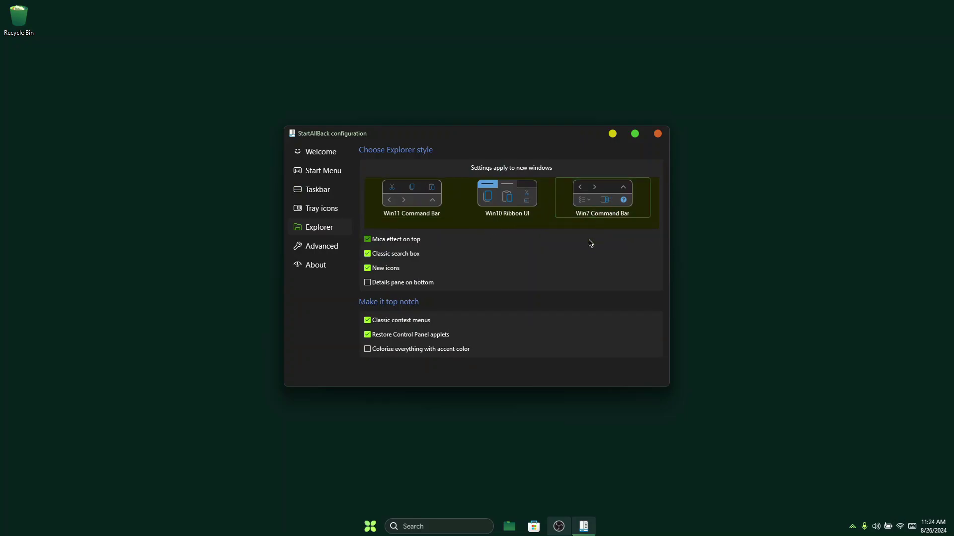
pyautogui.click(368, 254)
pyautogui.click(368, 269)
pyautogui.click(368, 321)
pyautogui.click(368, 334)
pyautogui.click(657, 134)
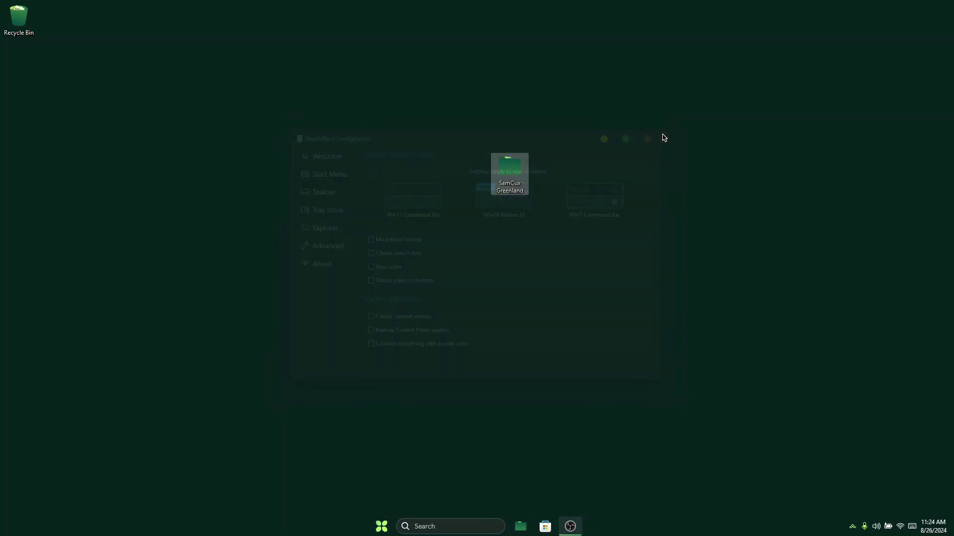
# Step: Navigate from Home to Desktop > SamCux Greenland > skin in File Explorer
pyautogui.doubleClick(512, 166)
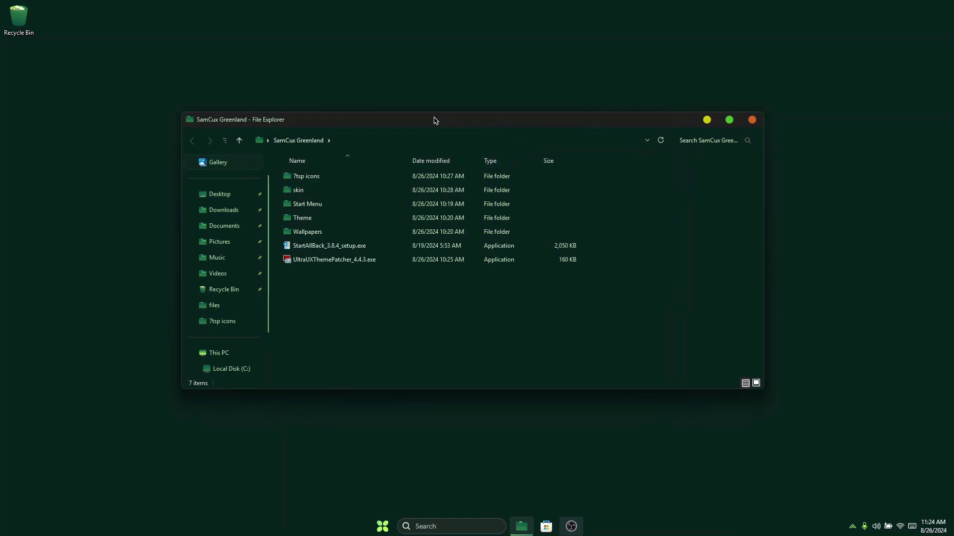
pyautogui.scroll(1, 224, 296)
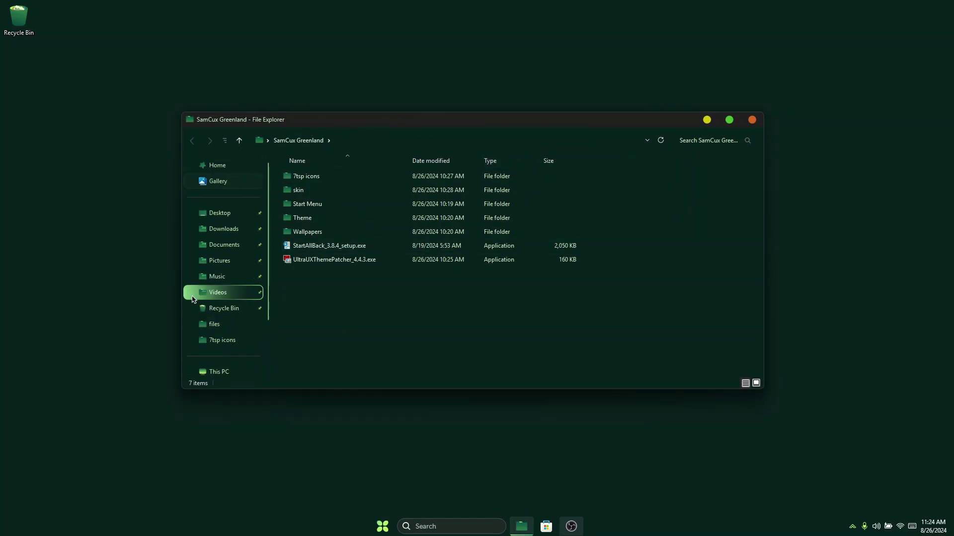
pyautogui.click(231, 167)
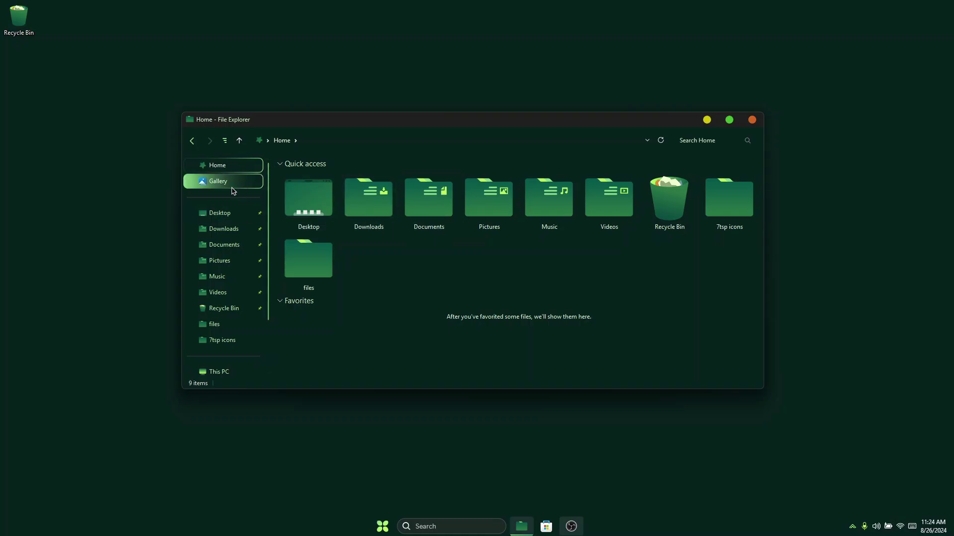
pyautogui.click(220, 217)
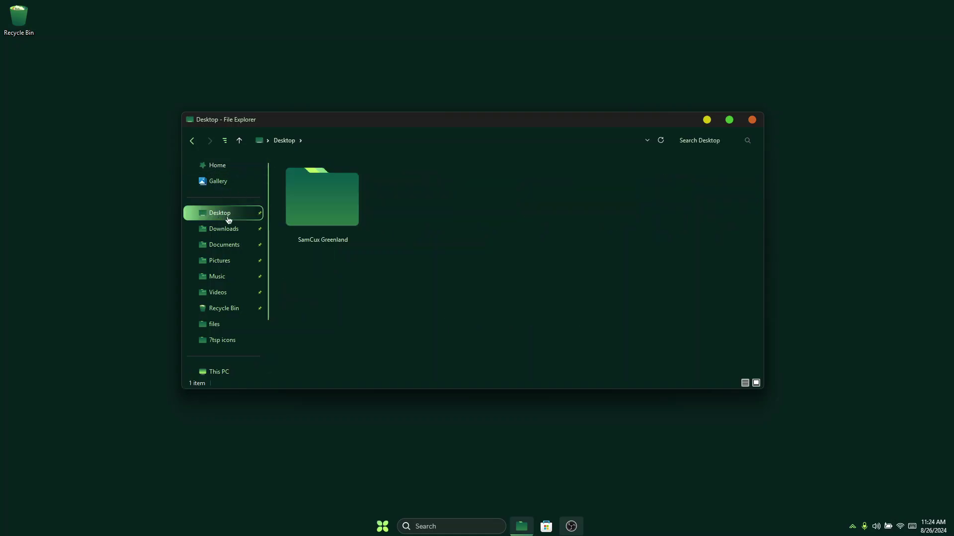
pyautogui.doubleClick(346, 209)
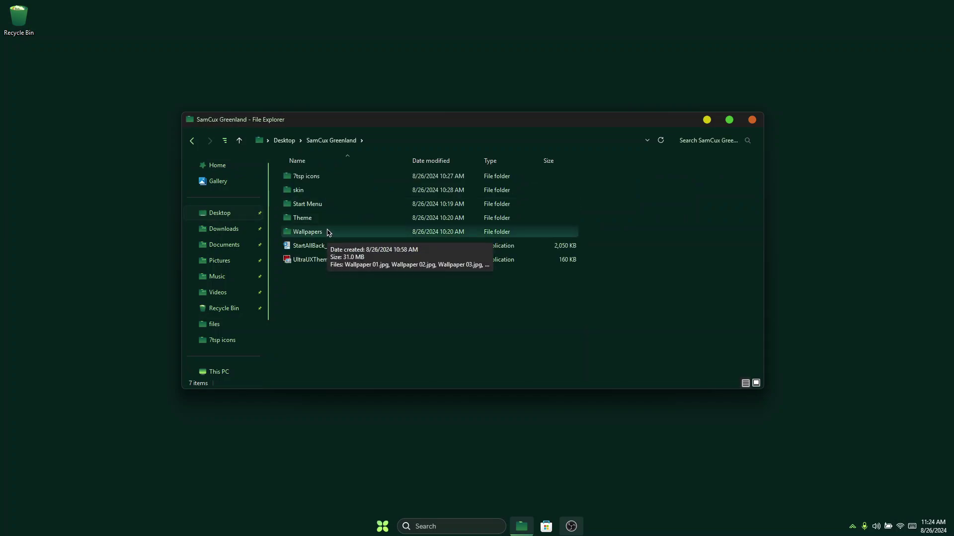
pyautogui.doubleClick(329, 194)
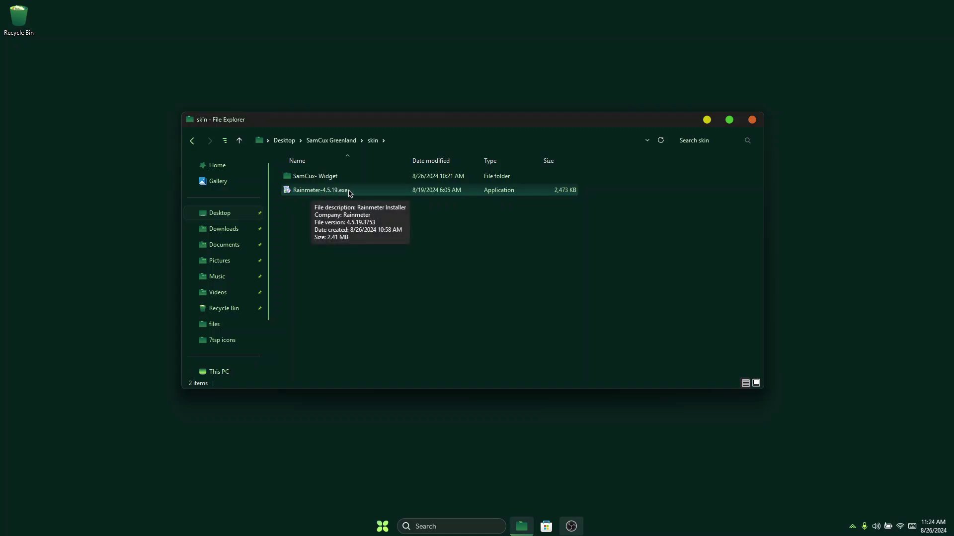
# Step: Install Rainmeter 4.5.19 and unload its default welcome skin from the desktop
pyautogui.doubleClick(367, 193)
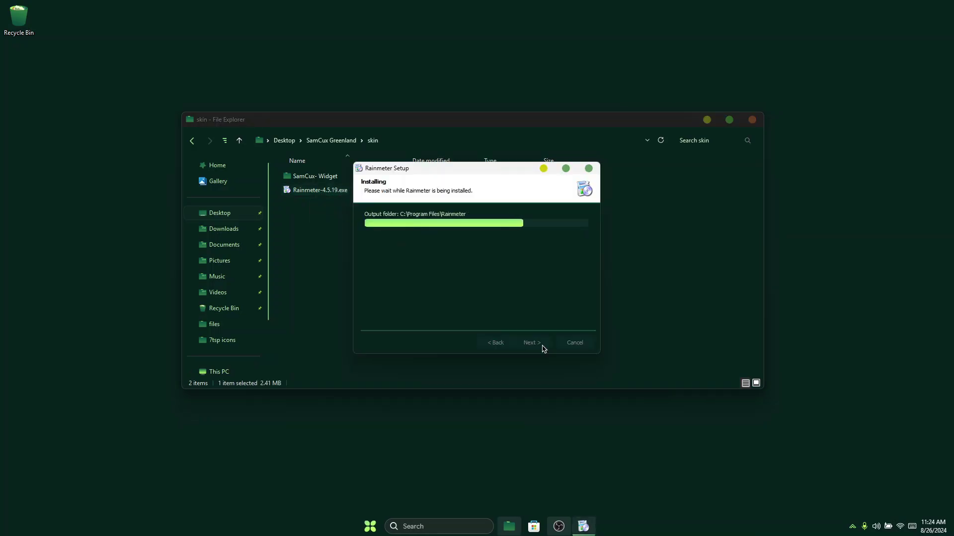
pyautogui.click(533, 343)
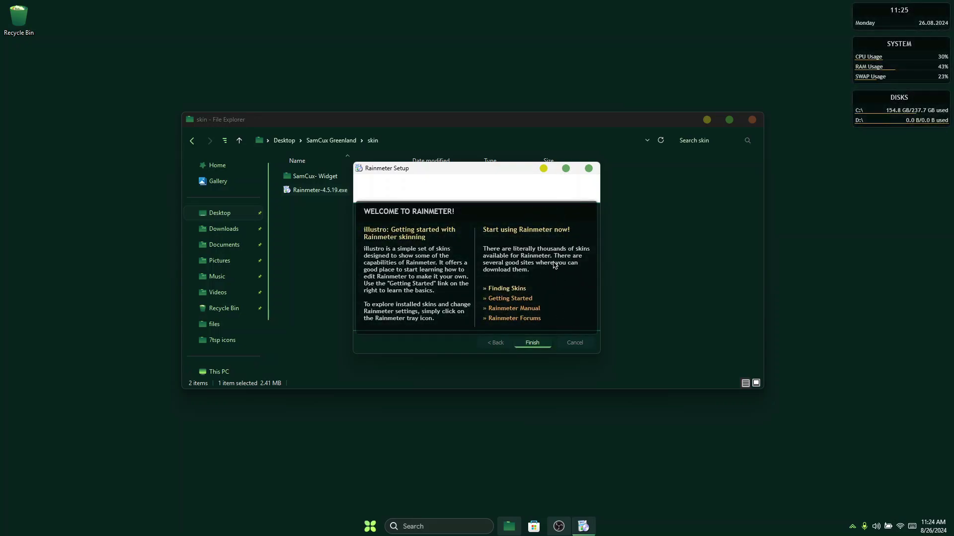
pyautogui.rightClick(551, 255)
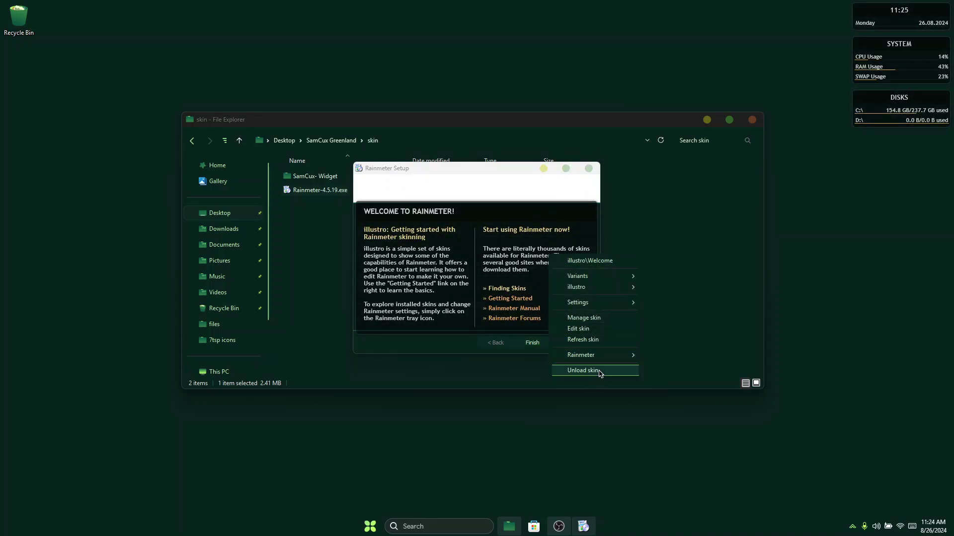
pyautogui.click(599, 373)
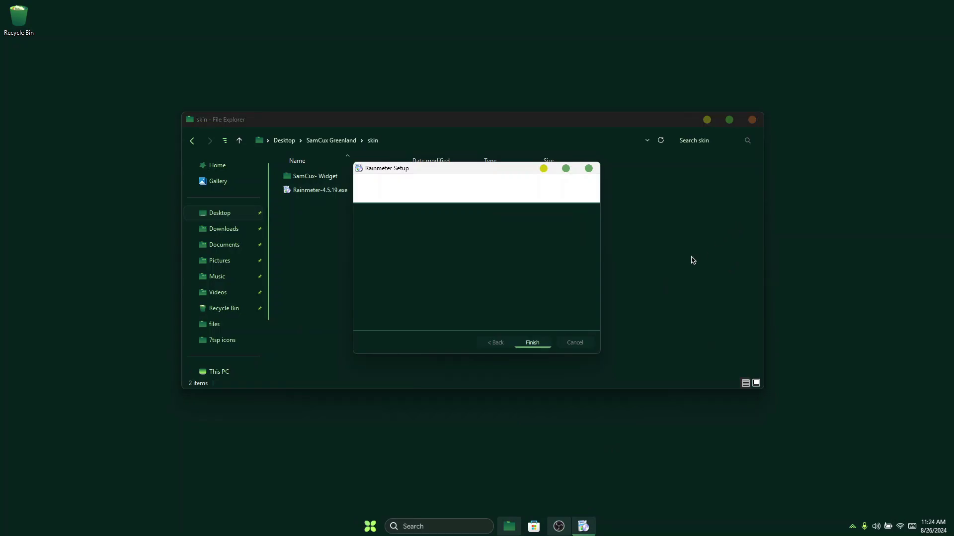
# Step: Minimize the setup window and bring up the SamCux- Widget folder's context menu
pyautogui.click(544, 169)
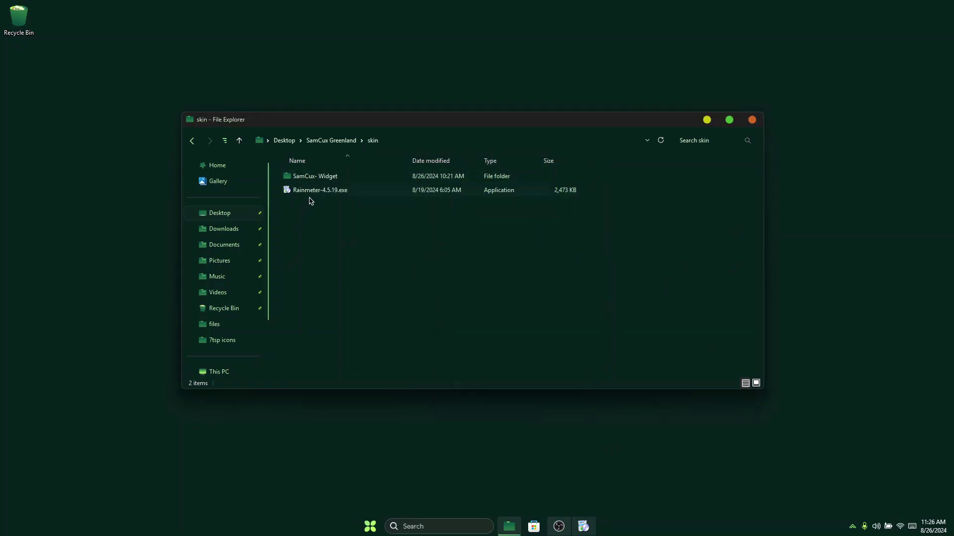
pyautogui.click(315, 180)
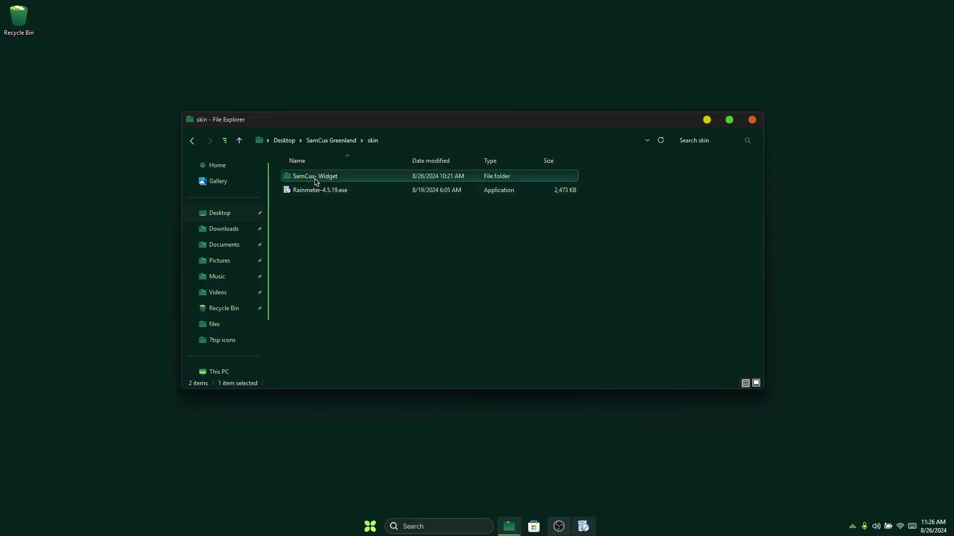
pyautogui.rightClick(352, 178)
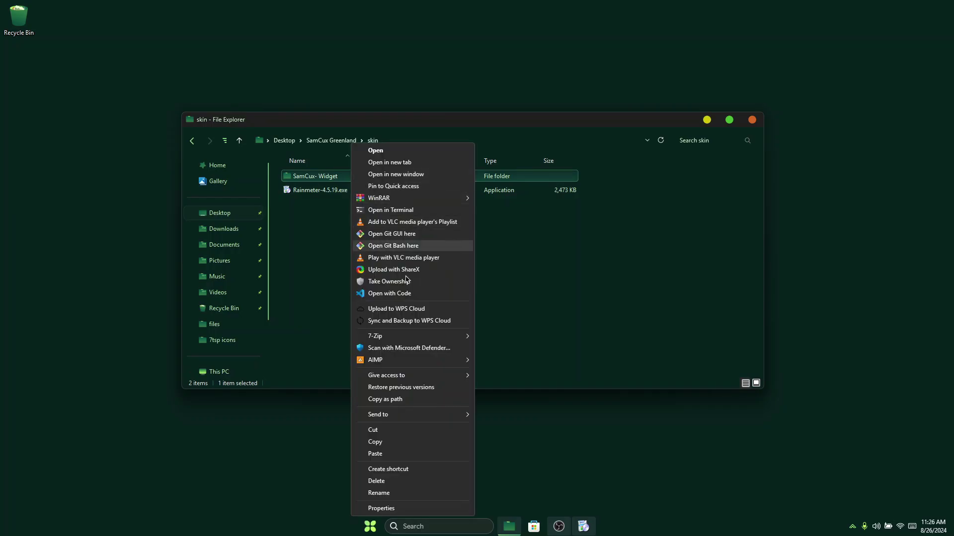
# Step: Paste the SamCux- Widget folder into Documents\Rainmeter\Skins and close File Explorer
pyautogui.press('Escape')
pyautogui.click(244, 249)
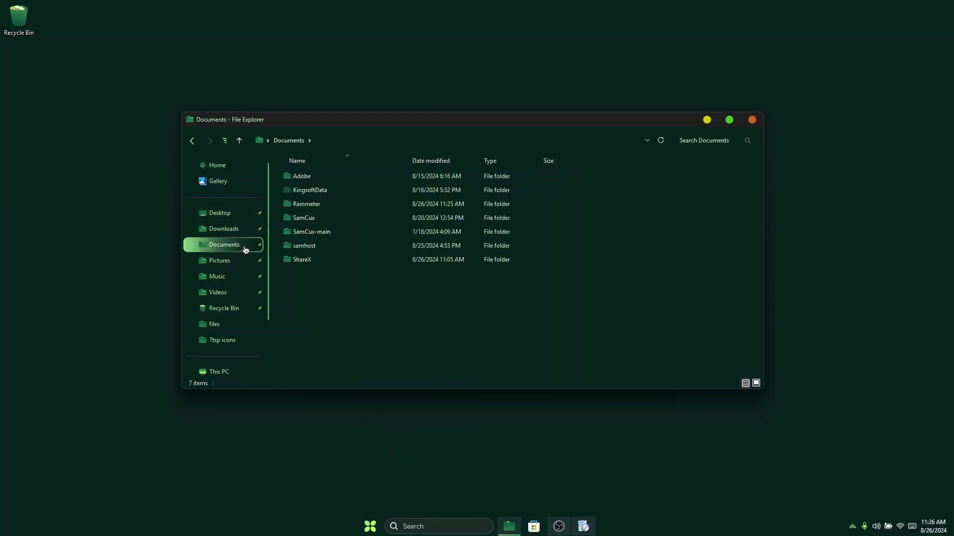
pyautogui.doubleClick(330, 205)
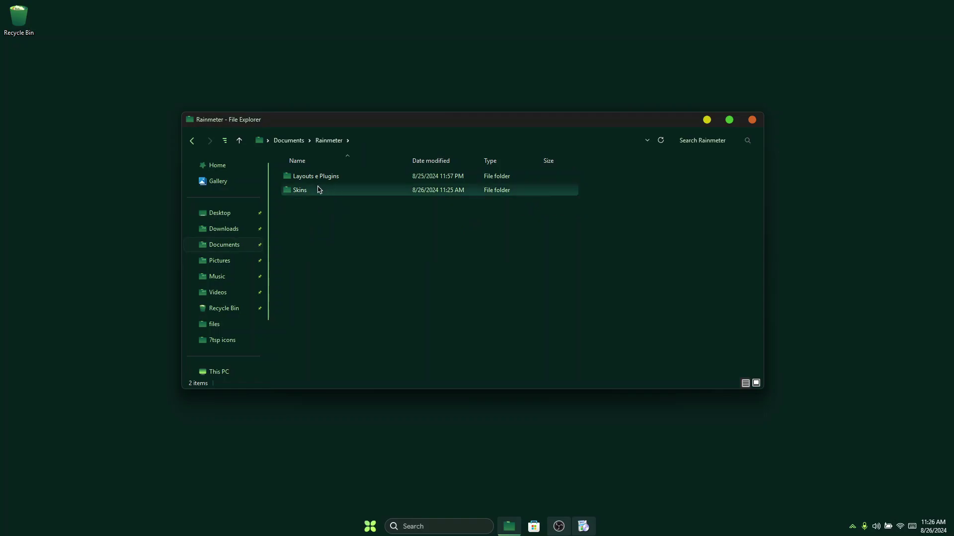
pyautogui.doubleClick(318, 189)
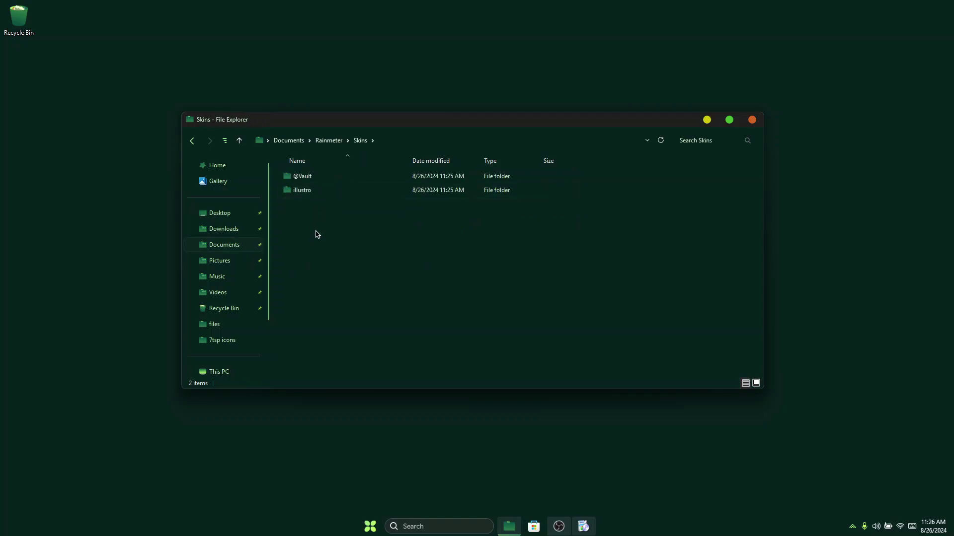
pyautogui.rightClick(336, 225)
pyautogui.hotkey('ctrl', 'v')
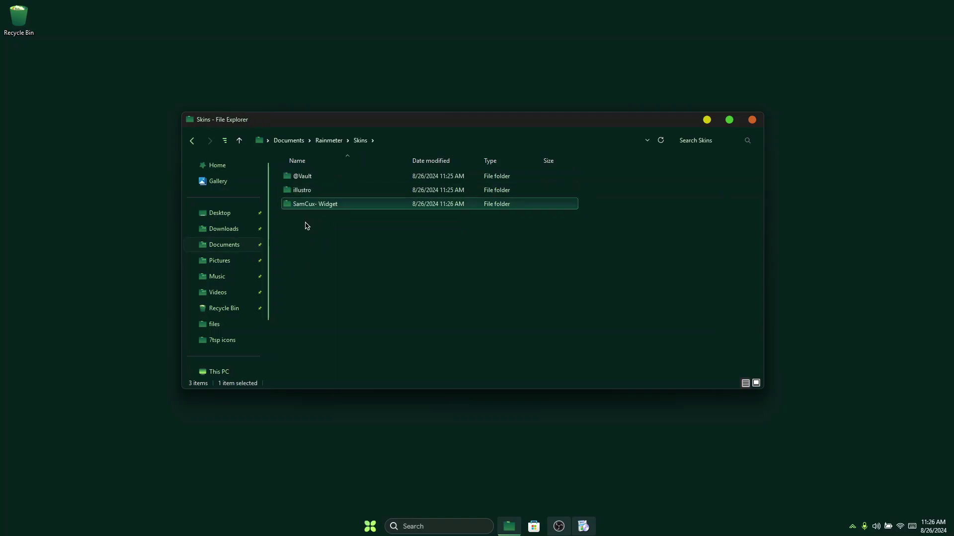
pyautogui.click(752, 119)
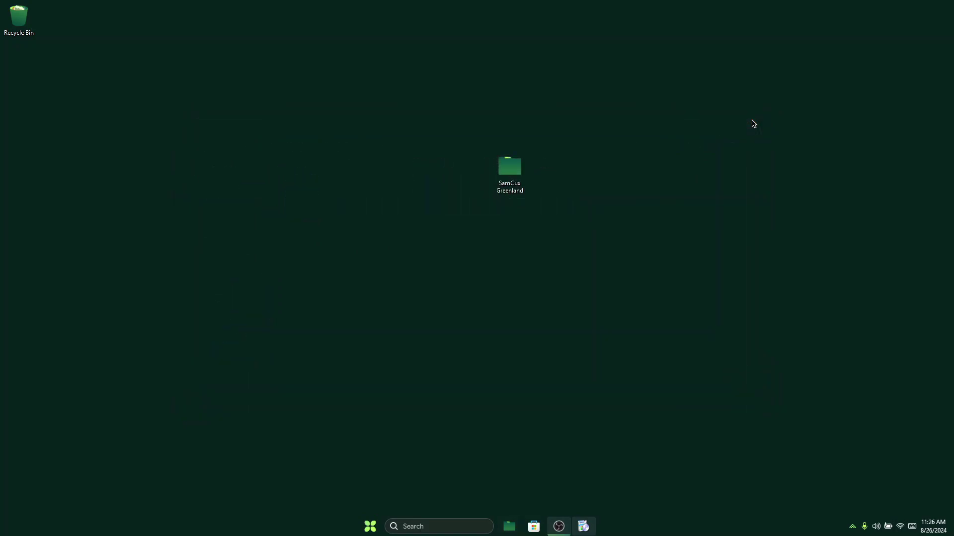
# Step: Open Manage Rainmeter from the tray and refresh its skin list
pyautogui.rightClick(854, 528)
pyautogui.click(854, 528)
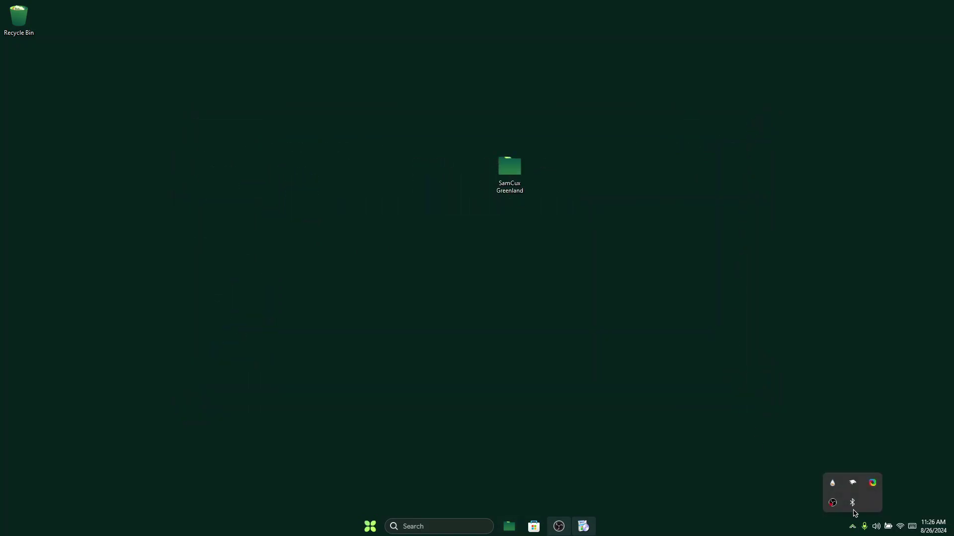
pyautogui.click(833, 485)
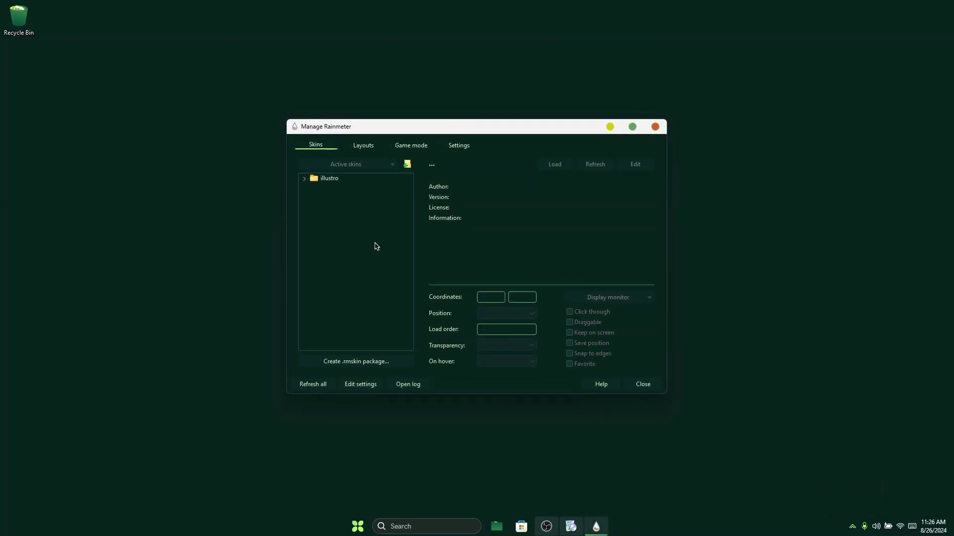
pyautogui.click(322, 385)
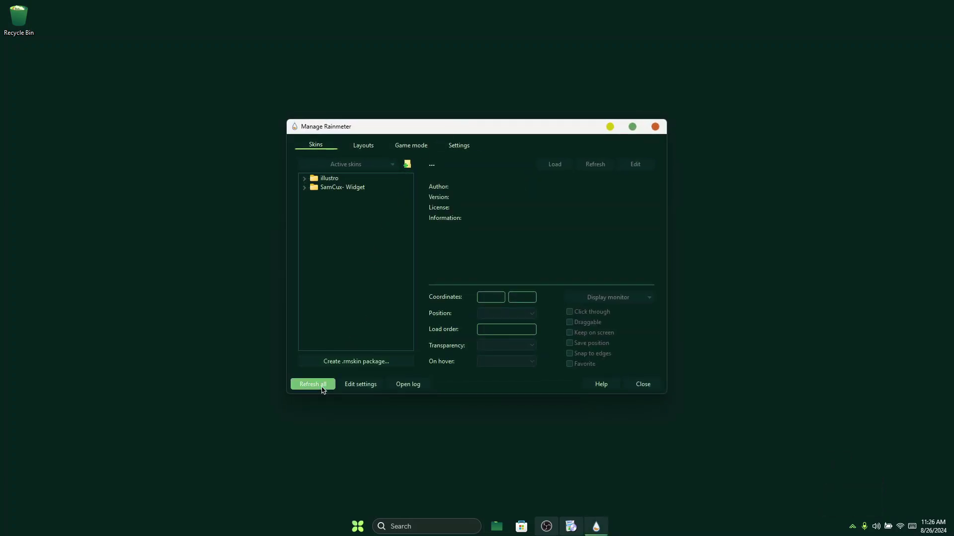
# Step: Load SamCux- Widget > Time > Time.ini and drag the clock to the desktop's right side
pyautogui.click(341, 190)
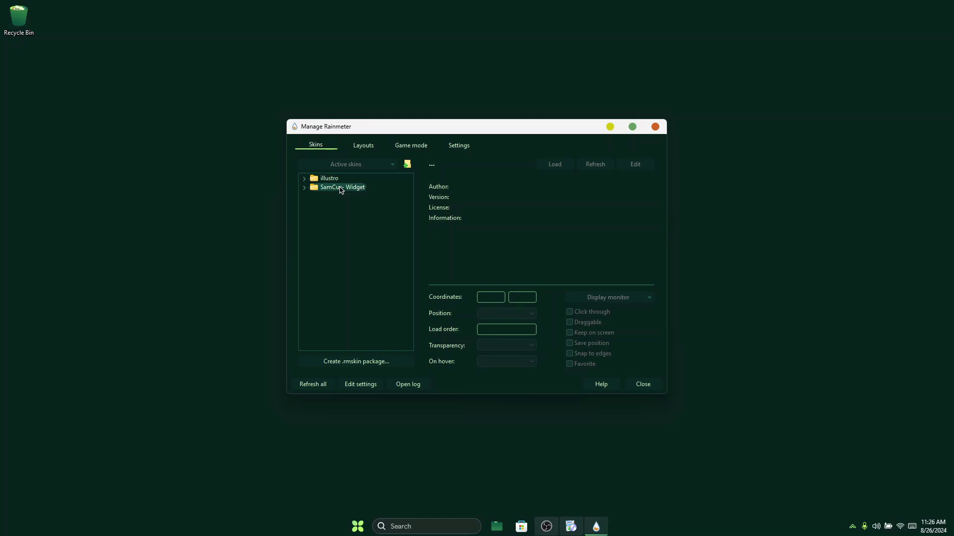
pyautogui.click(305, 188)
pyautogui.click(313, 205)
pyautogui.click(348, 215)
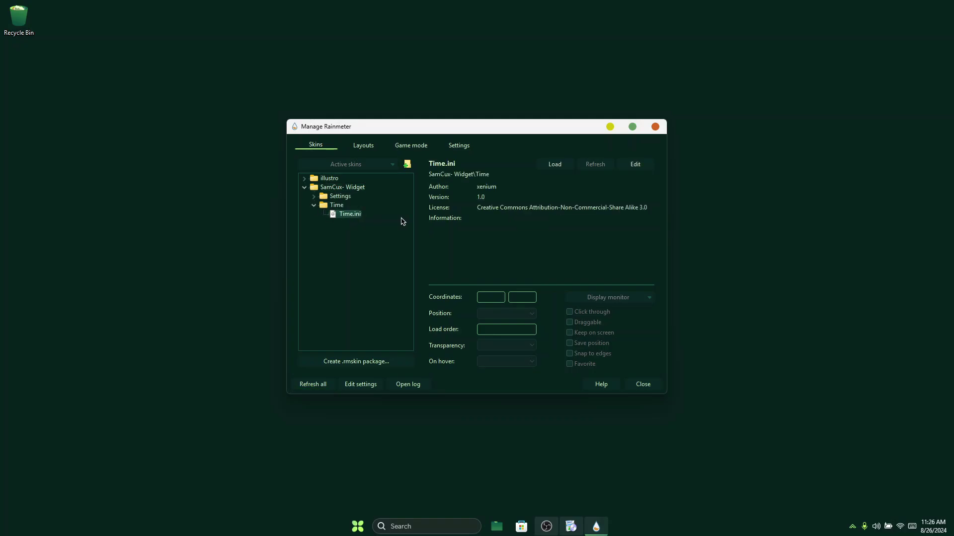
pyautogui.click(554, 164)
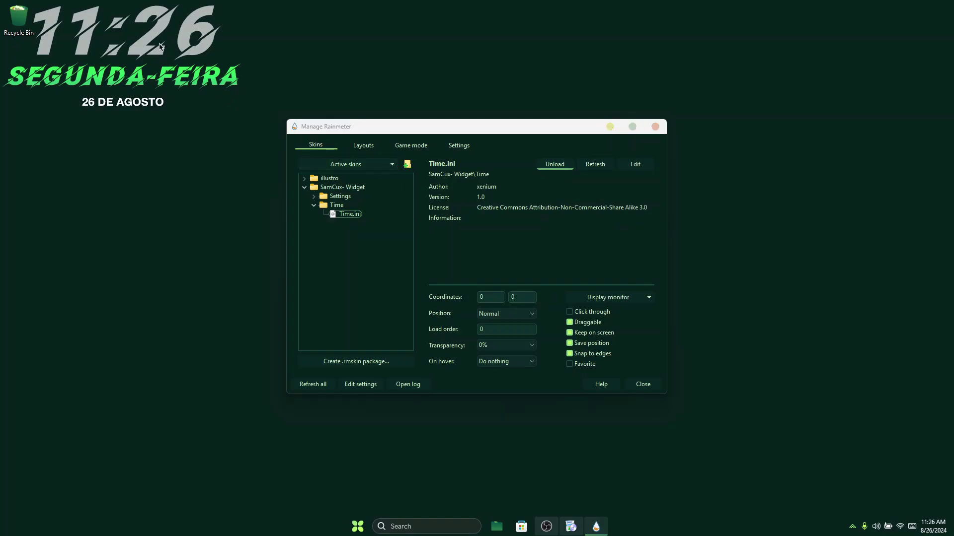
pyautogui.moveTo(160, 46); pyautogui.dragTo(909, 258)
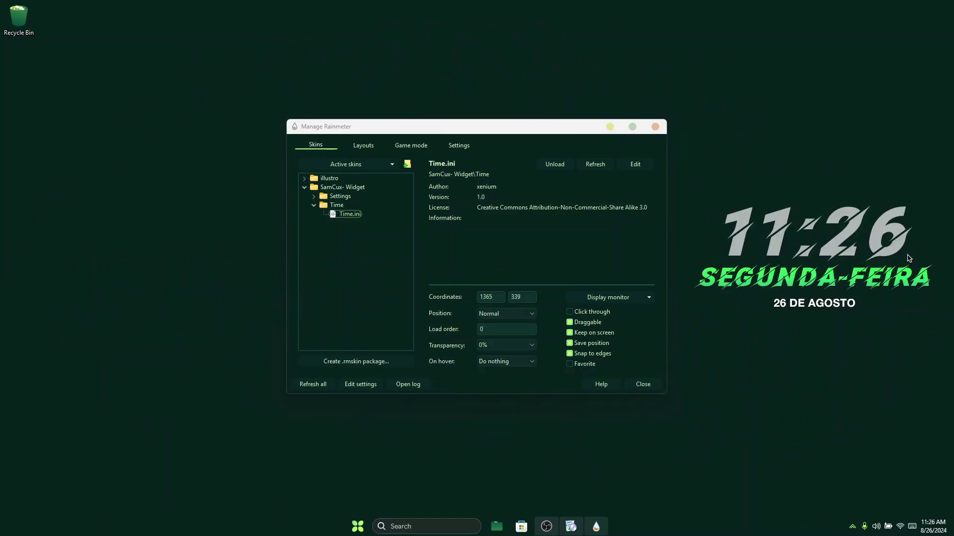
pyautogui.click(313, 196)
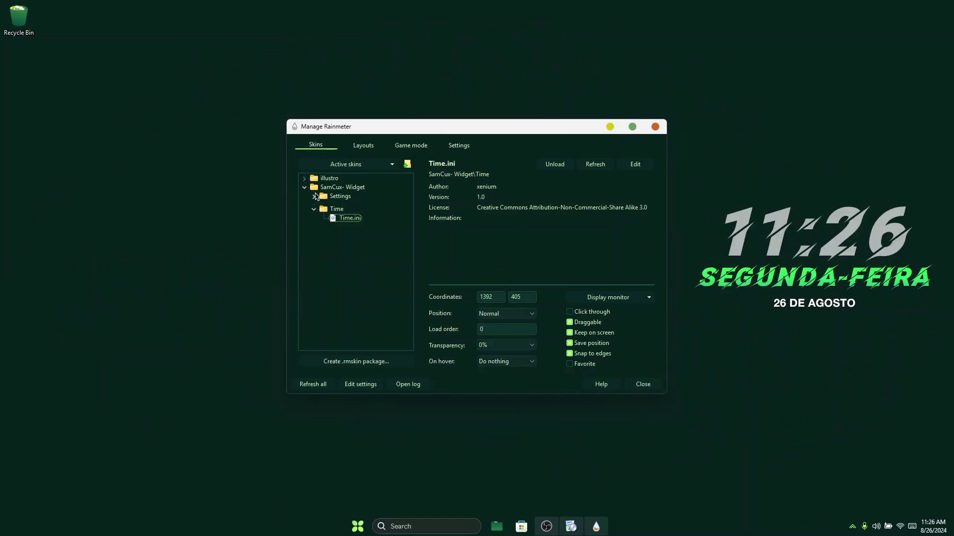
pyautogui.click(354, 205)
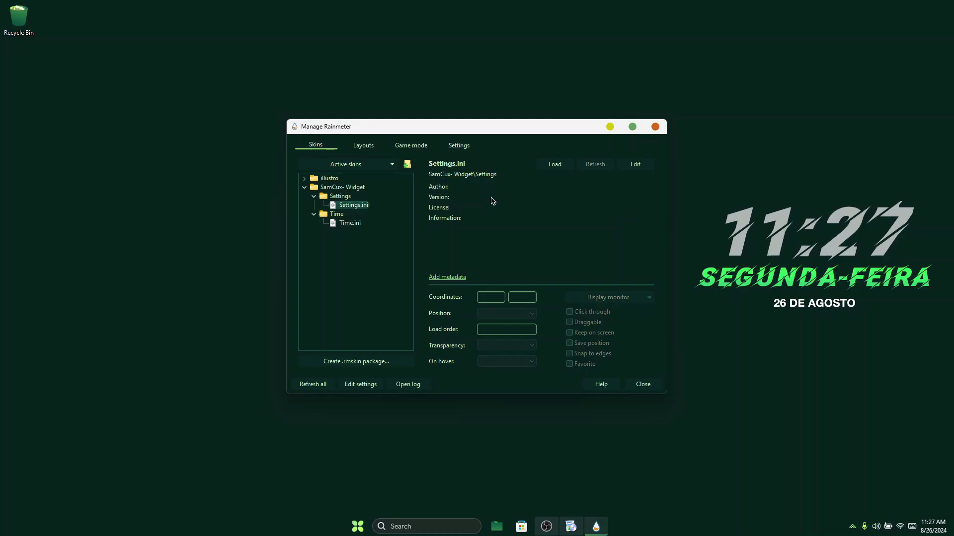
pyautogui.click(548, 169)
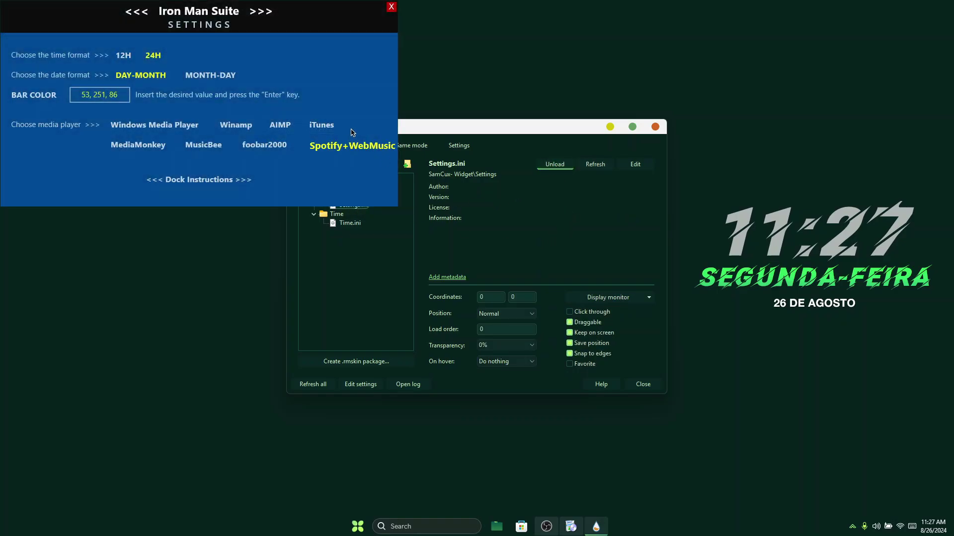
pyautogui.click(252, 40)
pyautogui.moveTo(218, 17); pyautogui.dragTo(354, 142)
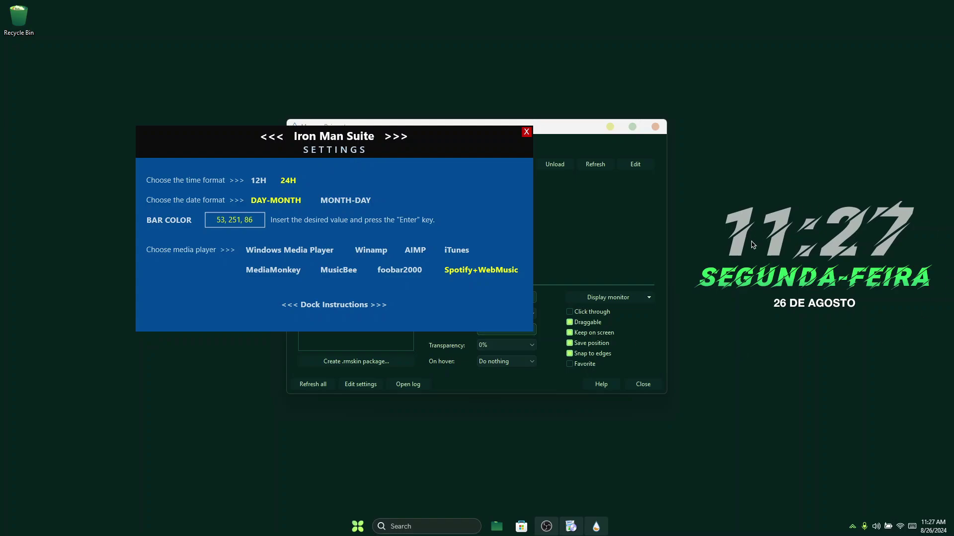
pyautogui.click(260, 184)
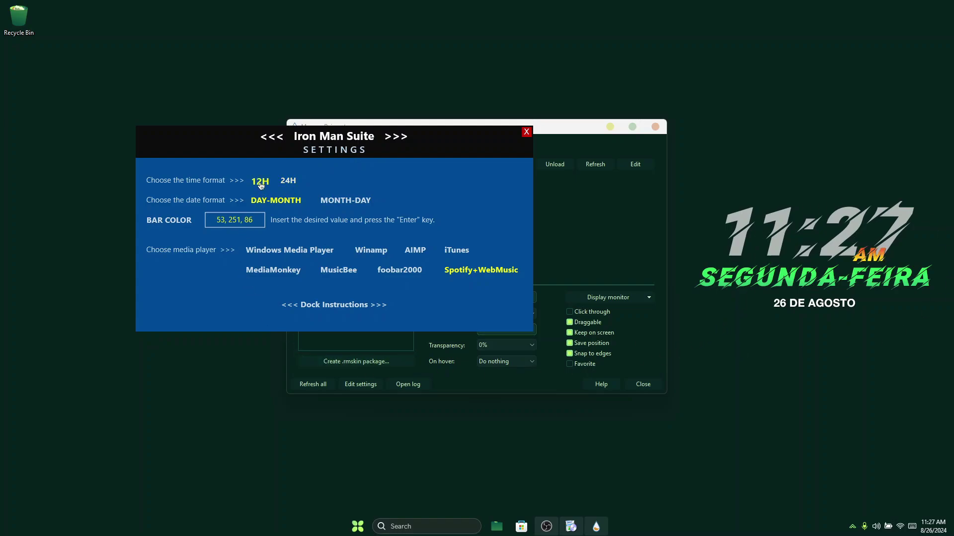
pyautogui.click(290, 184)
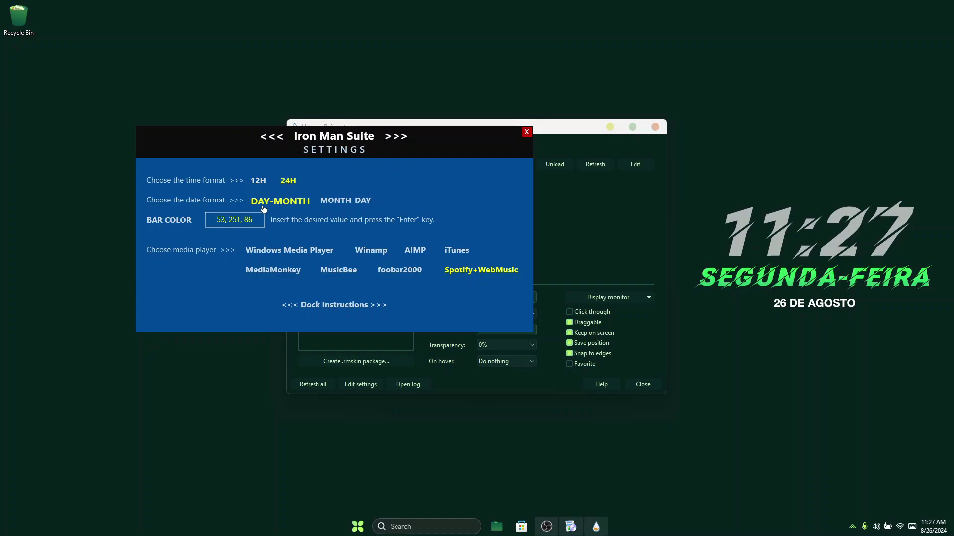
pyautogui.click(347, 202)
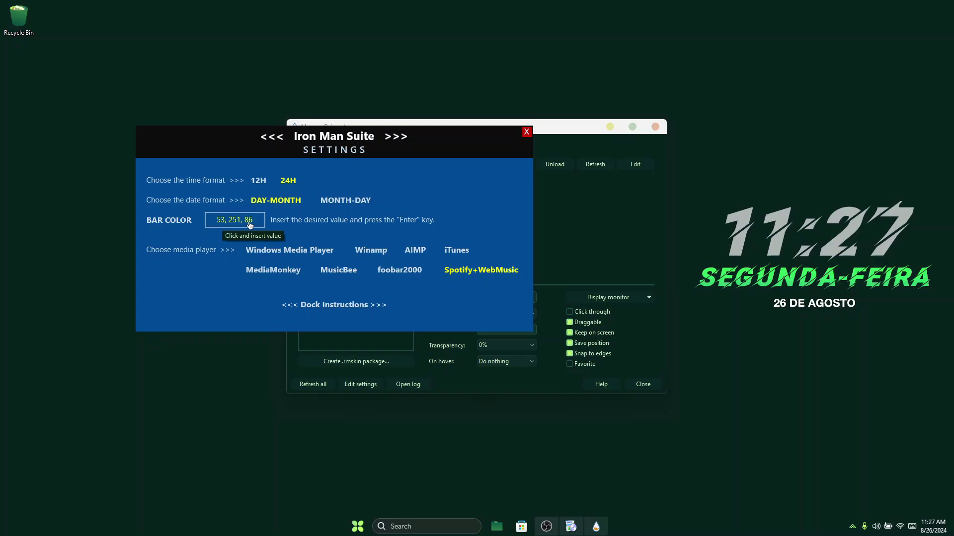
pyautogui.click(526, 131)
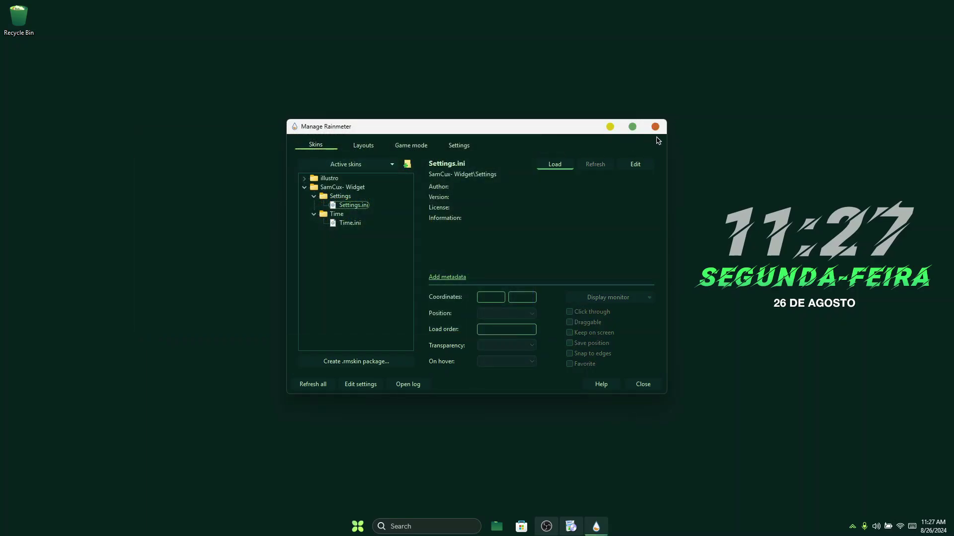
# Step: Set Wallpaper 04.jpg from SamCux Greenland\Wallpapers as the desktop background, then close Explorer
pyautogui.click(656, 127)
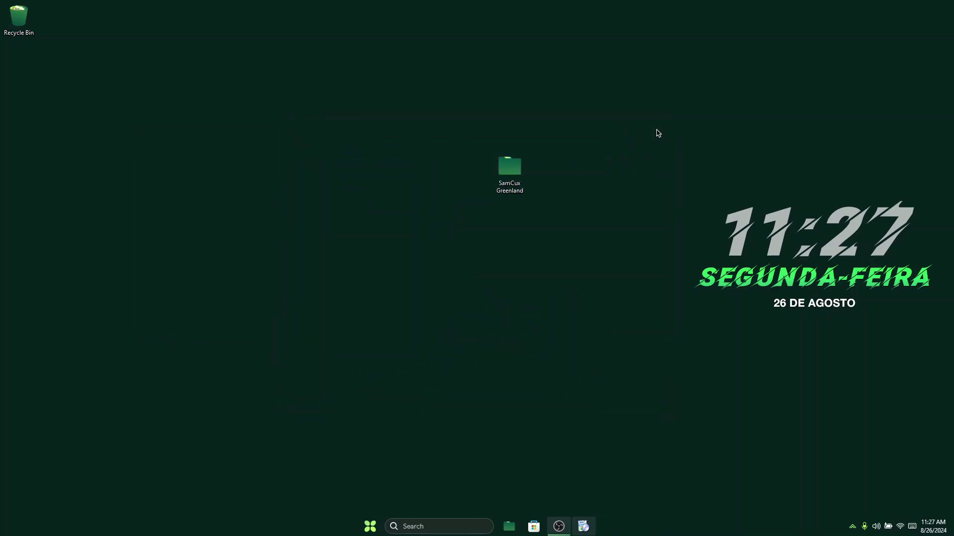
pyautogui.doubleClick(511, 172)
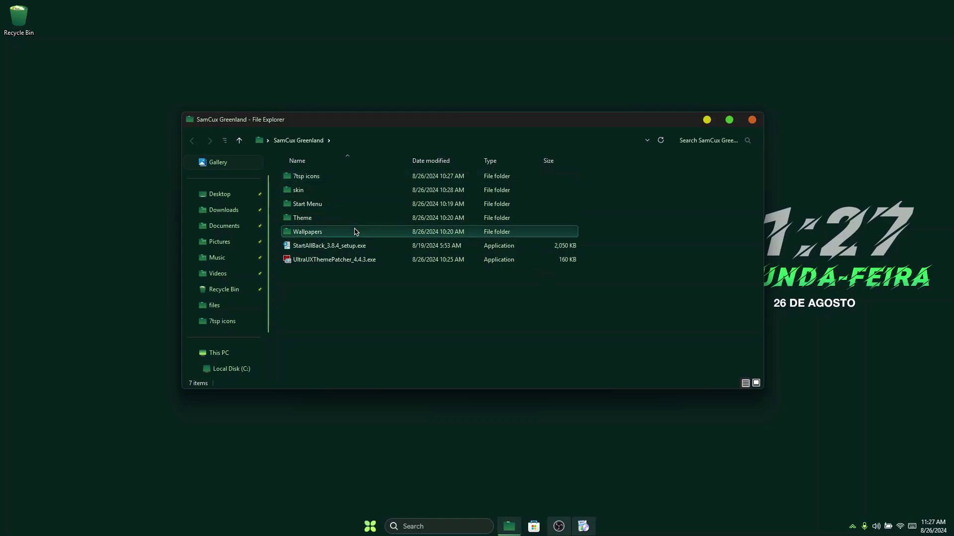
pyautogui.doubleClick(356, 231)
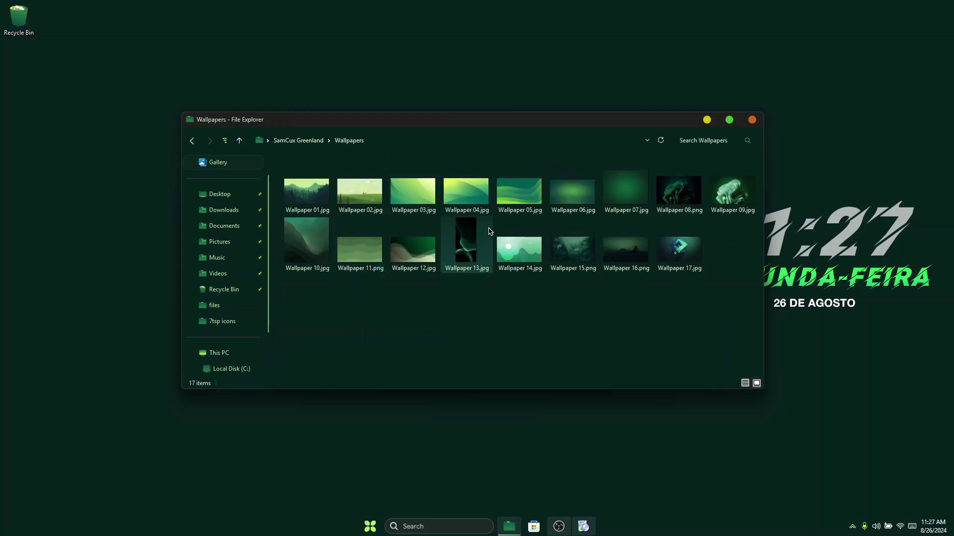
pyautogui.doubleClick(470, 193)
pyautogui.rightClick(473, 193)
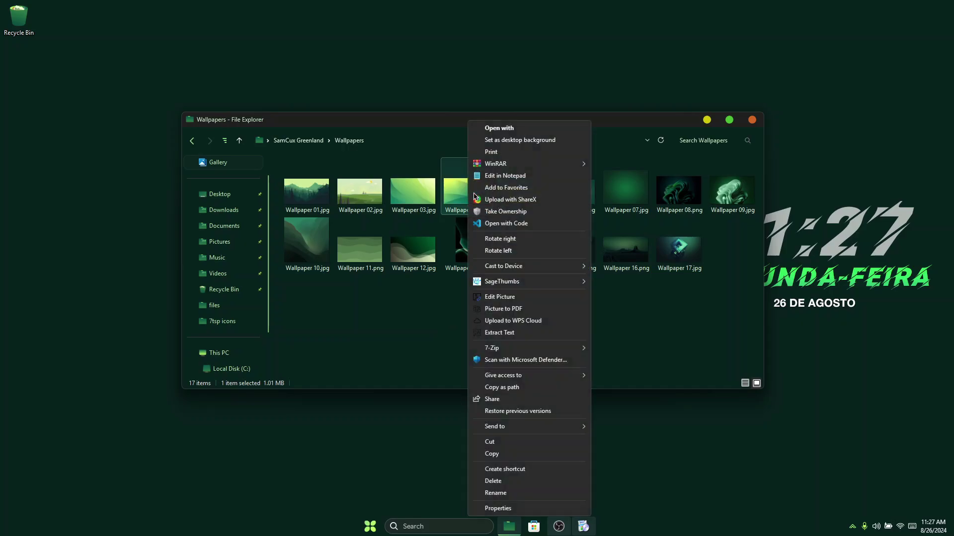
pyautogui.click(528, 140)
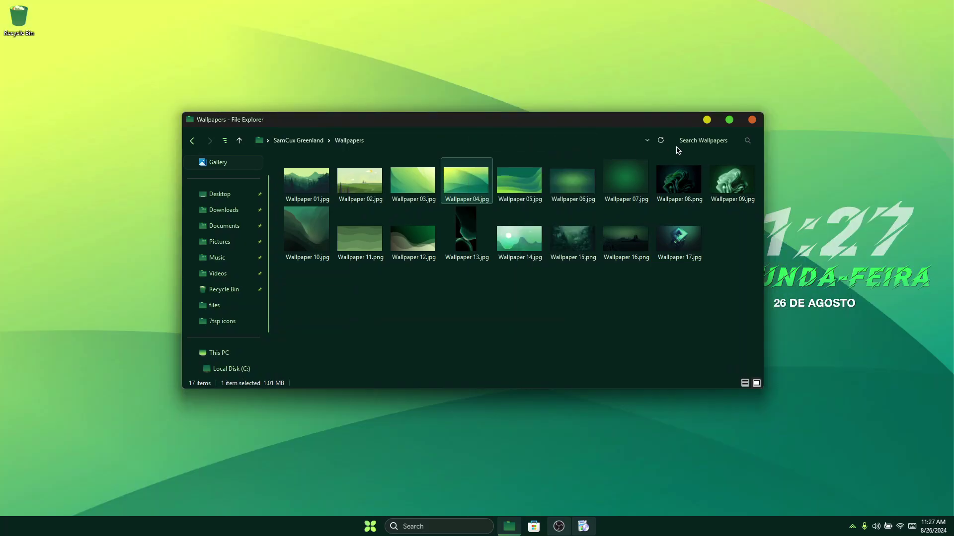
pyautogui.click(752, 121)
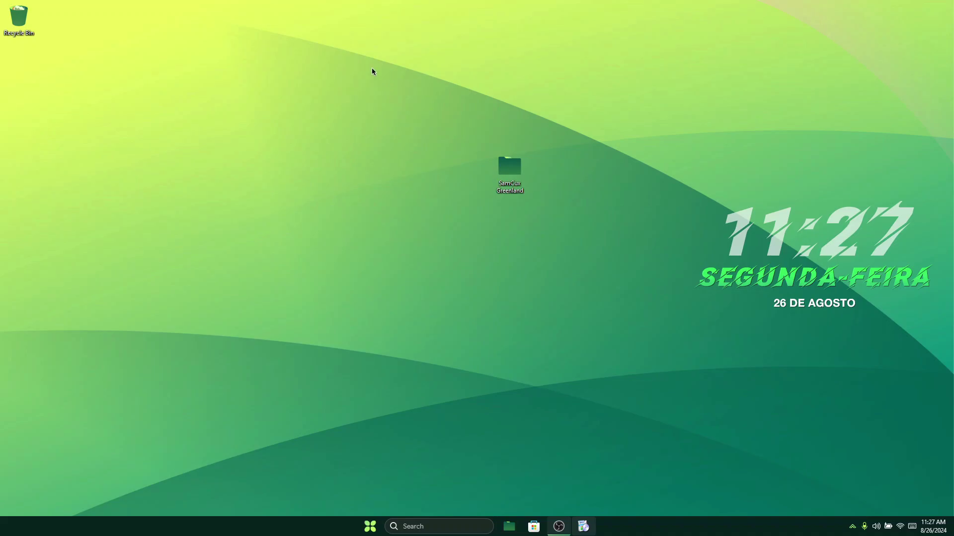
# Step: Turn off Show desktop icons, then open and close the Start menu
pyautogui.rightClick(382, 277)
pyautogui.moveTo(423, 285)
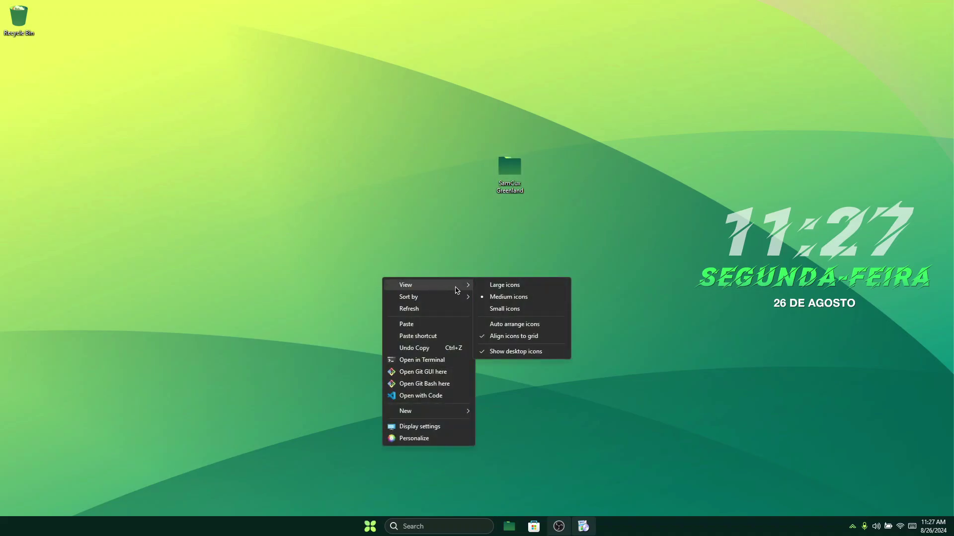
pyautogui.click(536, 351)
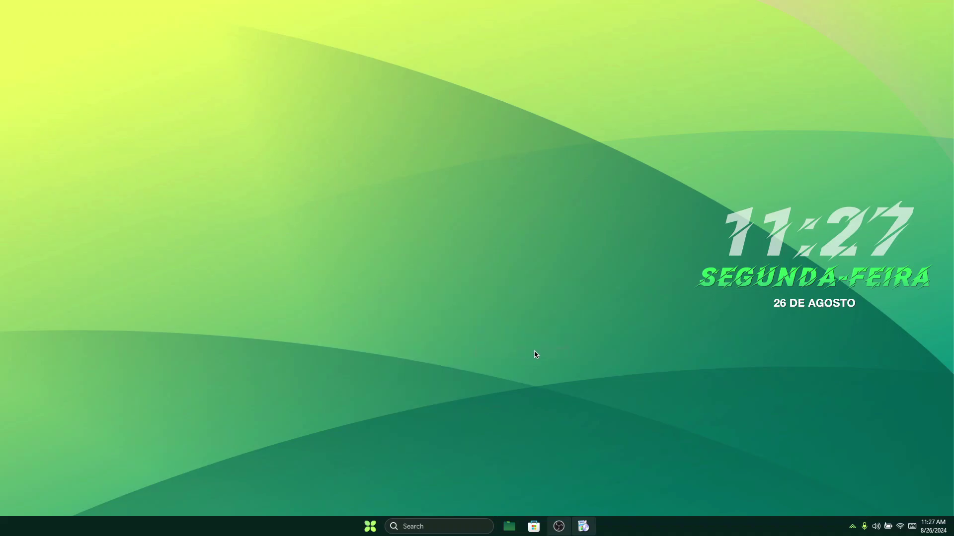
pyautogui.click(370, 527)
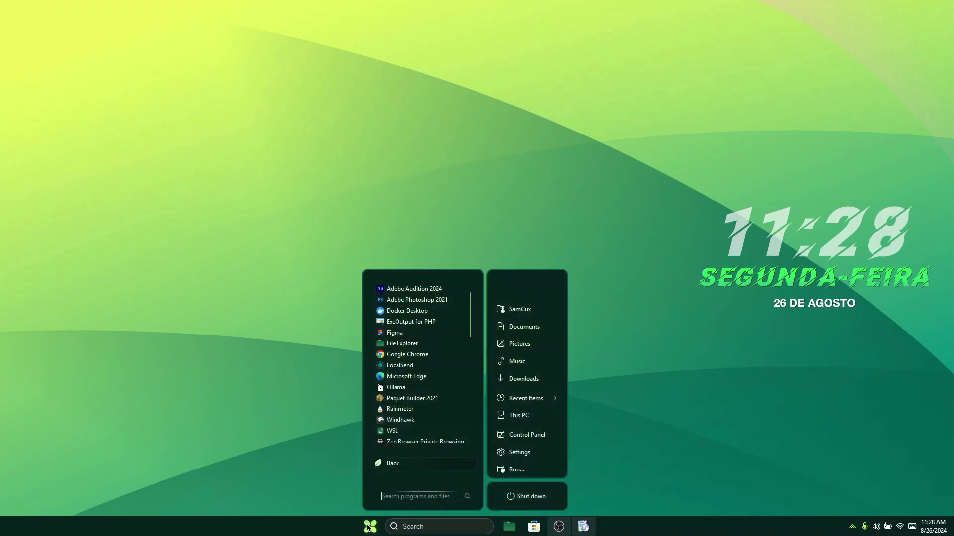
pyautogui.click(373, 531)
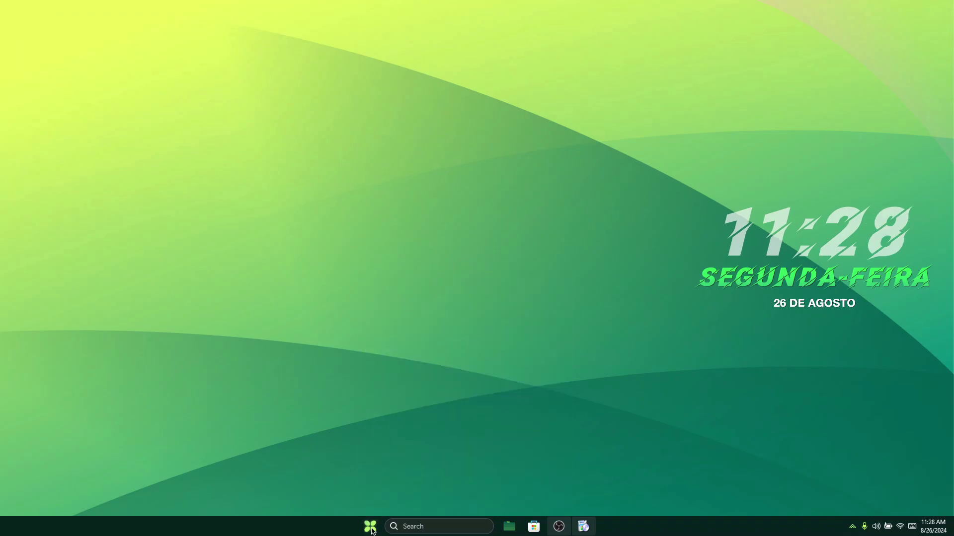
# Step: Open File Explorer from the taskbar, resize its window, and show Home with Quick access
pyautogui.click(515, 530)
pyautogui.doubleClick(560, 119)
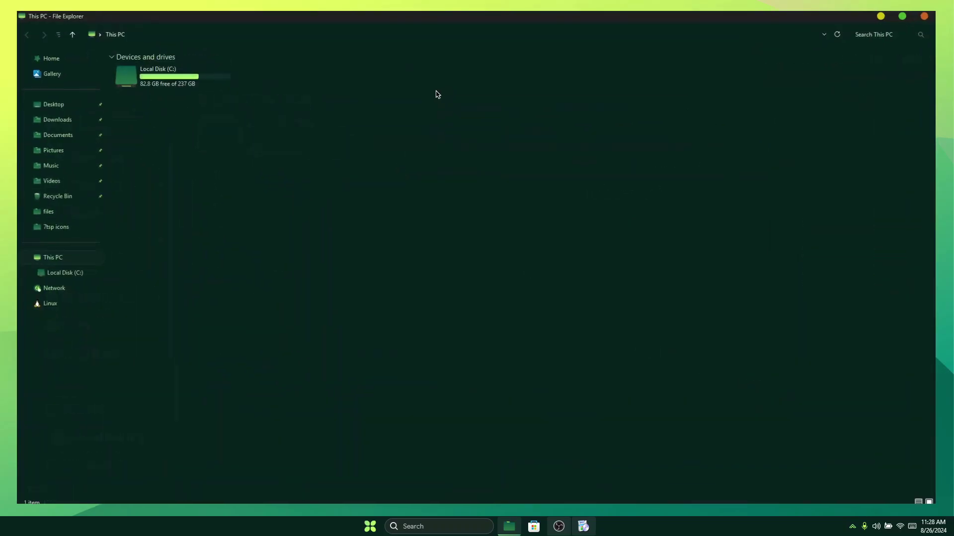
pyautogui.moveTo(449, 3); pyautogui.dragTo(356, 90)
pyautogui.click(127, 136)
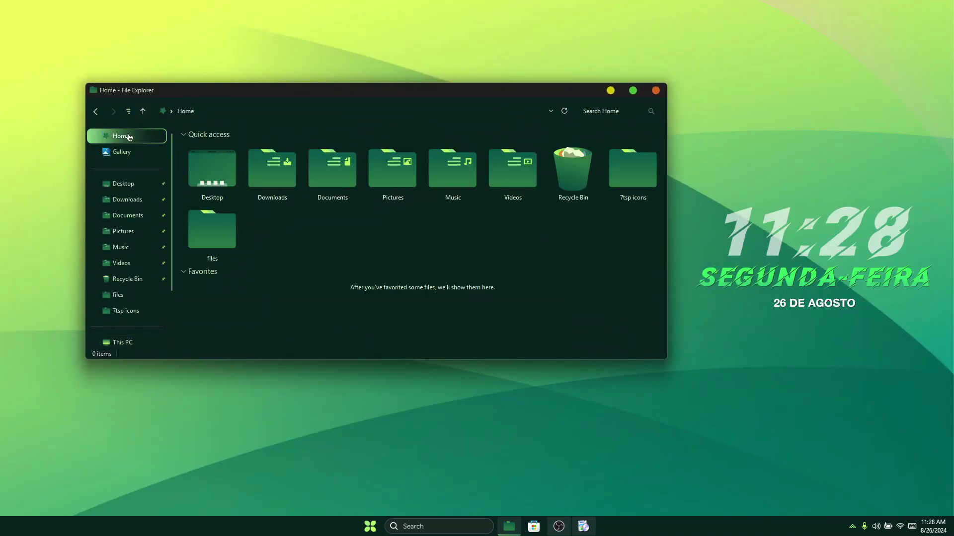
pyautogui.scroll(-2, 132, 187)
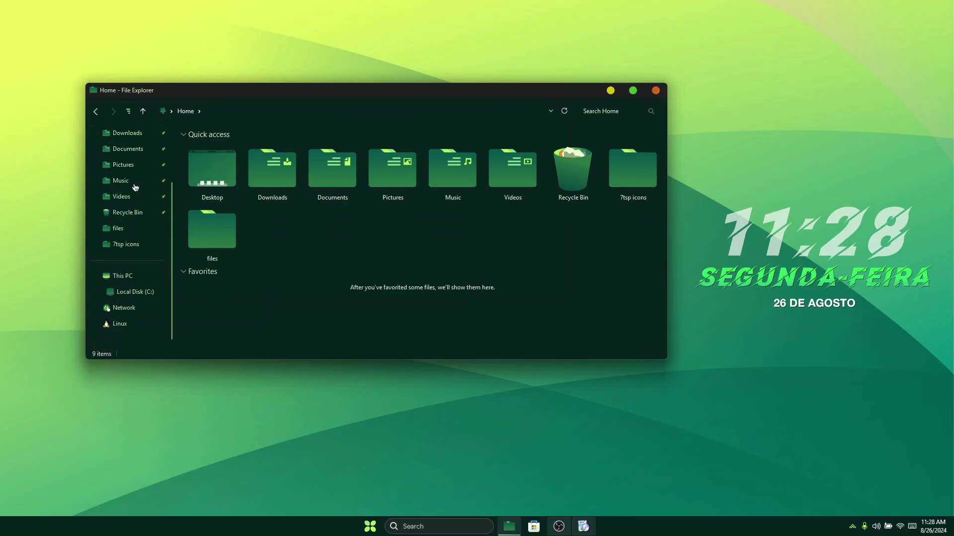
pyautogui.scroll(2, 132, 333)
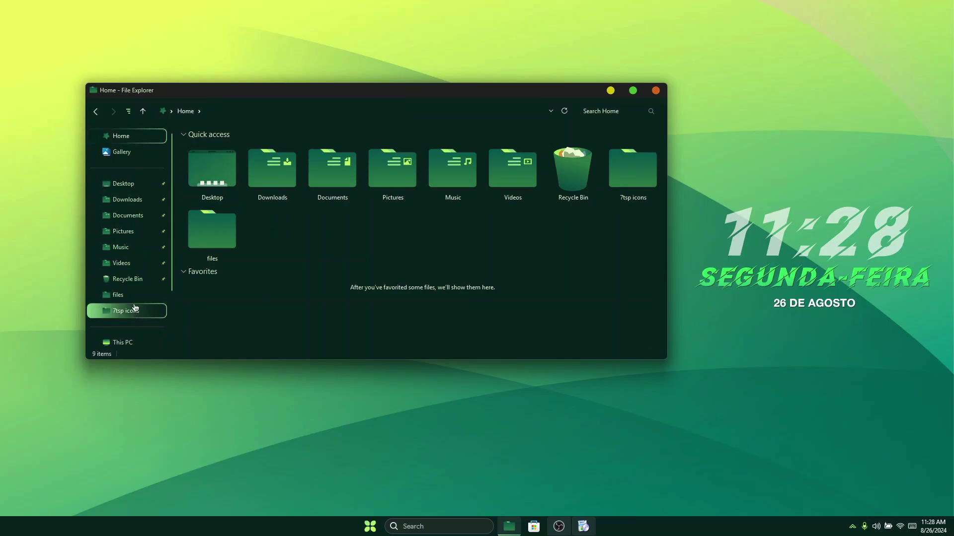